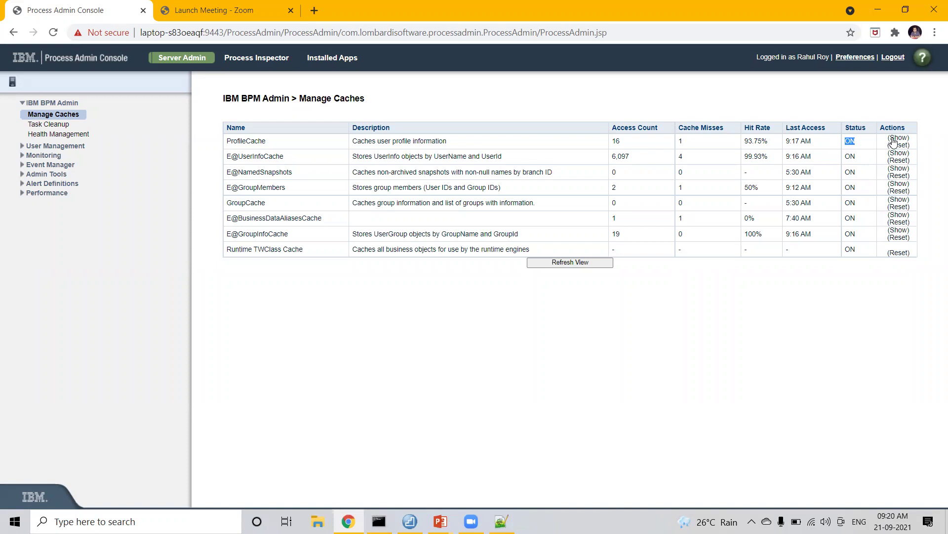
# Reset the ProfileCache in the Manage Caches table.
pyautogui.moveTo(885, 128); pyautogui.dragTo(912, 132)
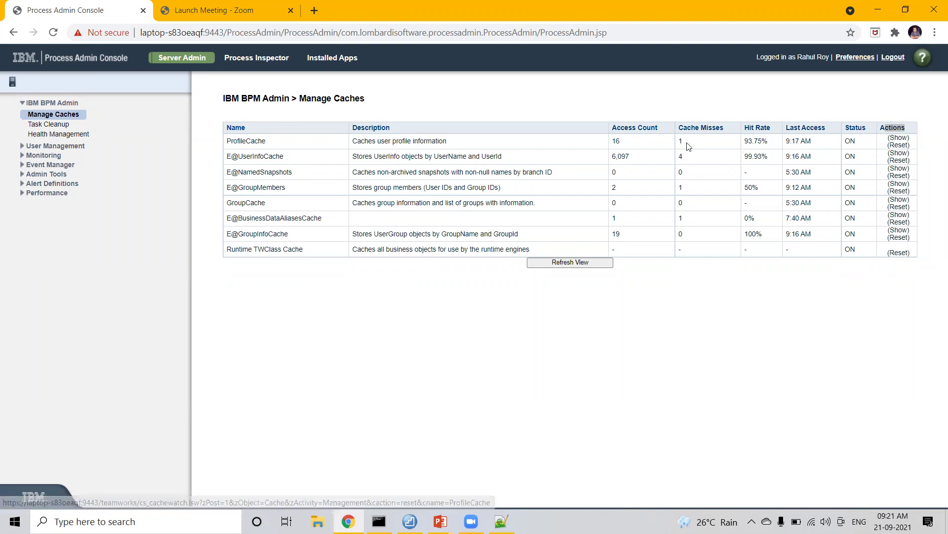
pyautogui.click(895, 149)
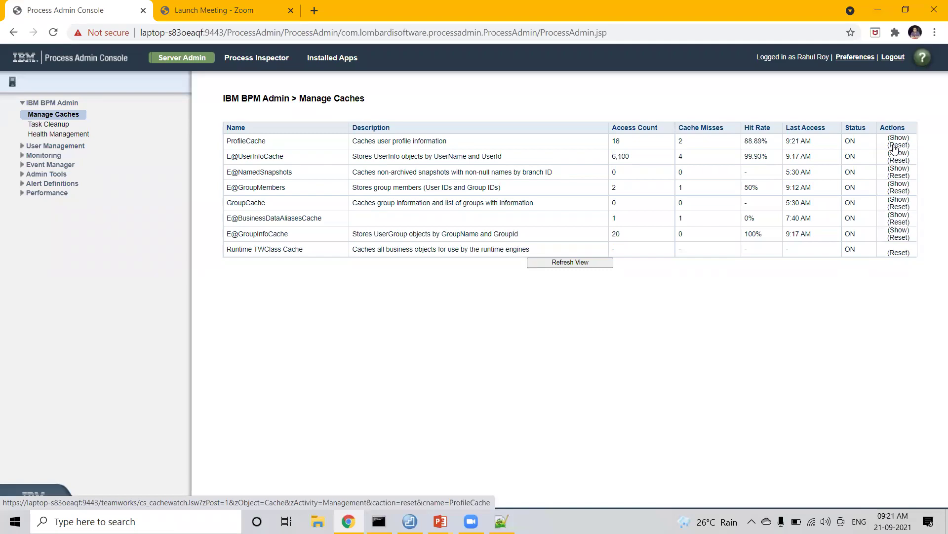
pyautogui.click(899, 151)
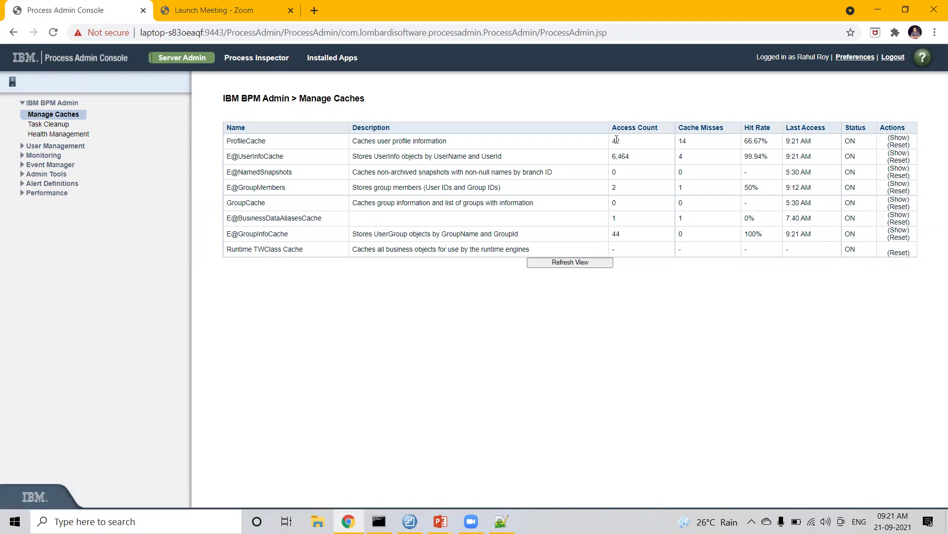
# Show the cached data of ProfileCache, examine the cached object count and user attributes, and close the cache data window.
pyautogui.click(887, 140)
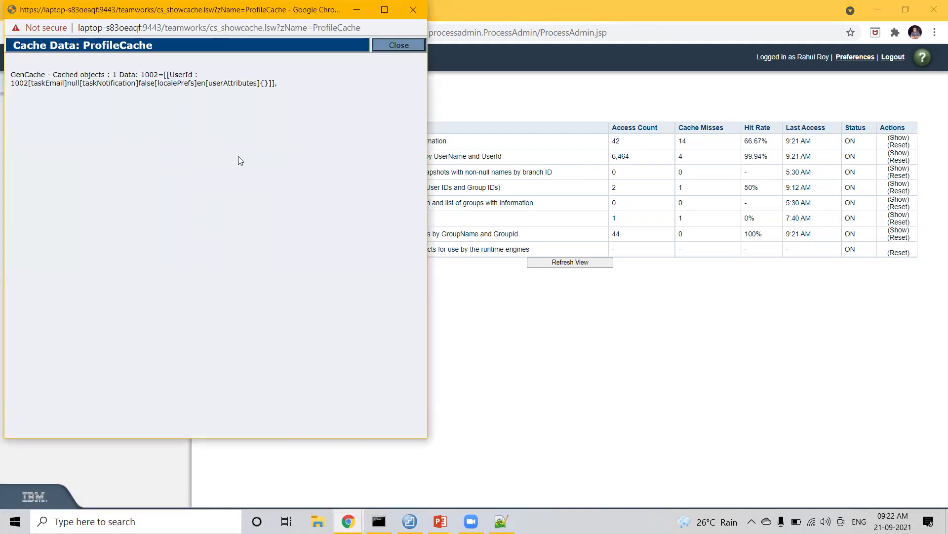
pyautogui.moveTo(191, 8); pyautogui.dragTo(319, 29)
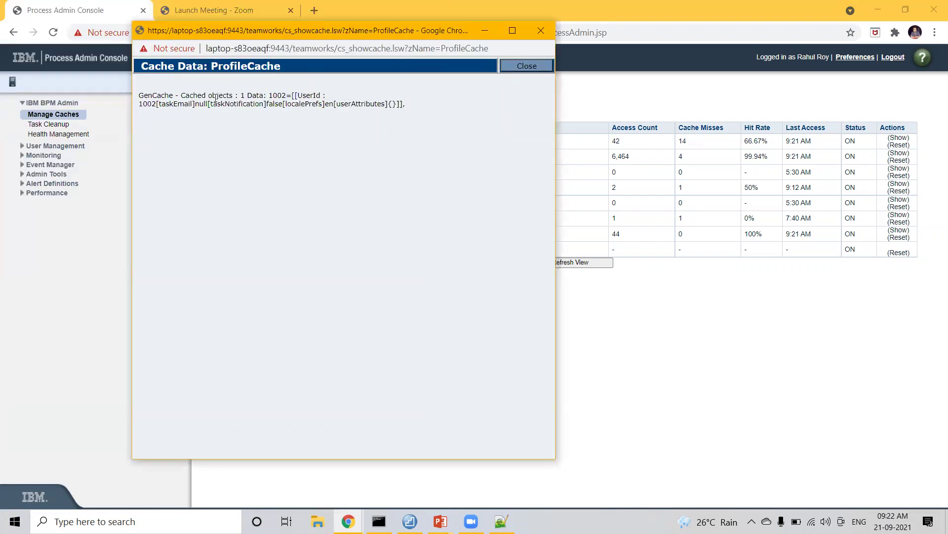
pyautogui.moveTo(216, 96); pyautogui.dragTo(324, 97)
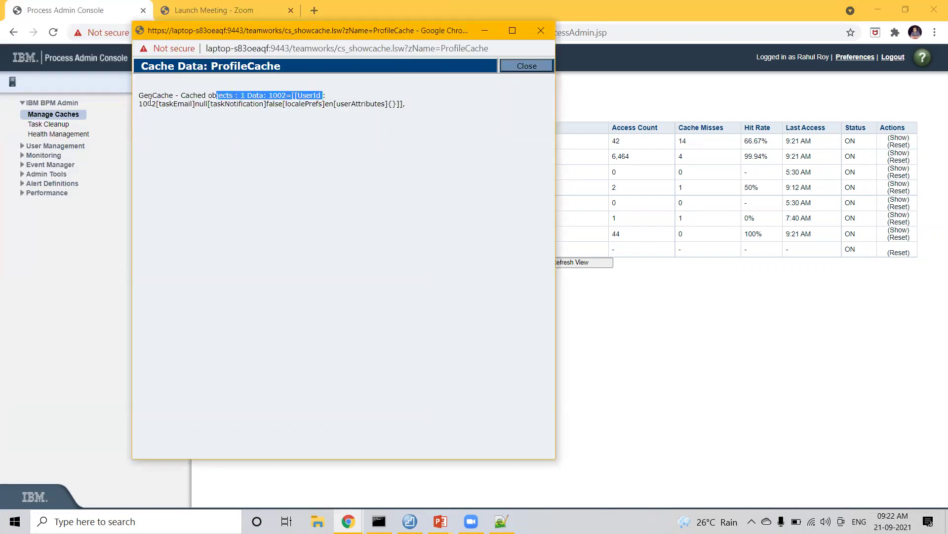
pyautogui.click(328, 99)
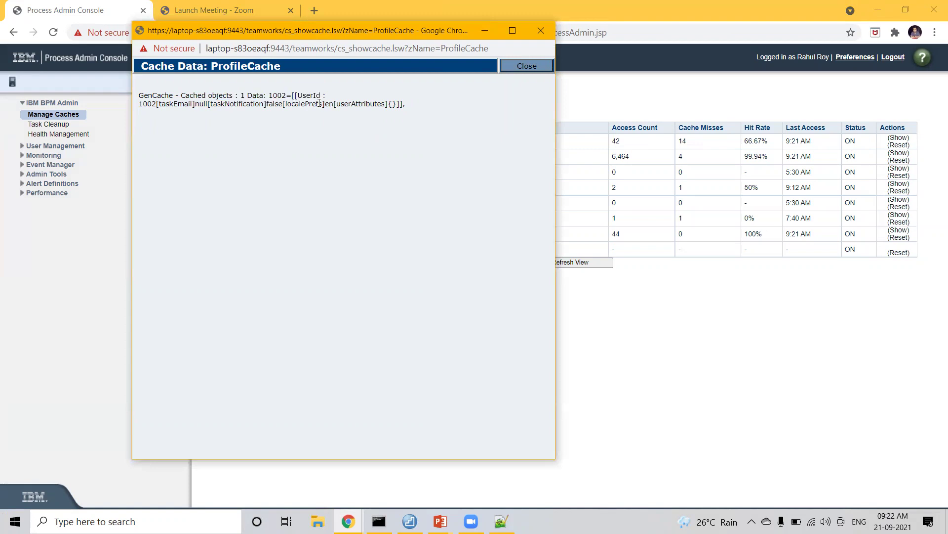
pyautogui.moveTo(155, 104); pyautogui.dragTo(138, 104)
pyautogui.click(330, 99)
pyautogui.moveTo(241, 103); pyautogui.dragTo(394, 105)
pyautogui.click(351, 111)
pyautogui.moveTo(270, 95); pyautogui.dragTo(139, 96)
pyautogui.keyDown('shift'); pyautogui.click(155, 105); pyautogui.keyUp('shift')
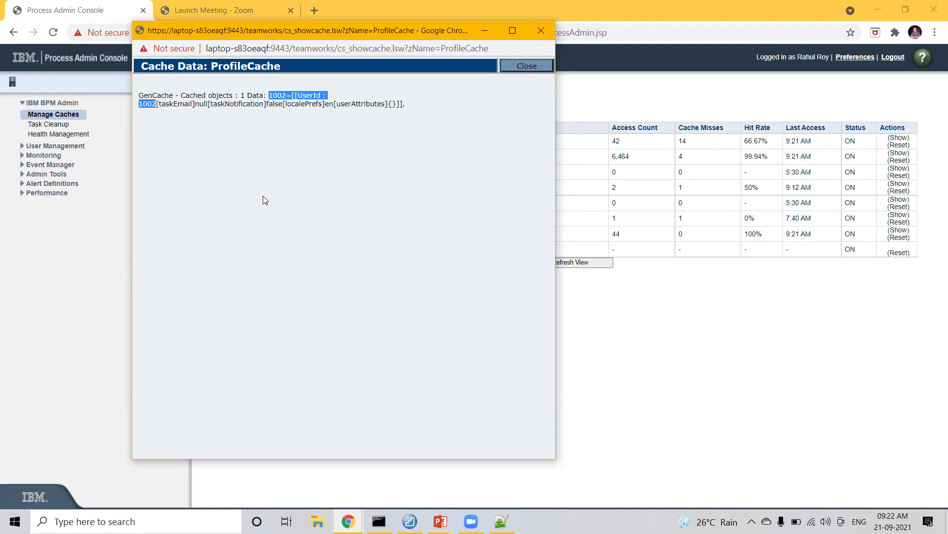
pyautogui.click(524, 66)
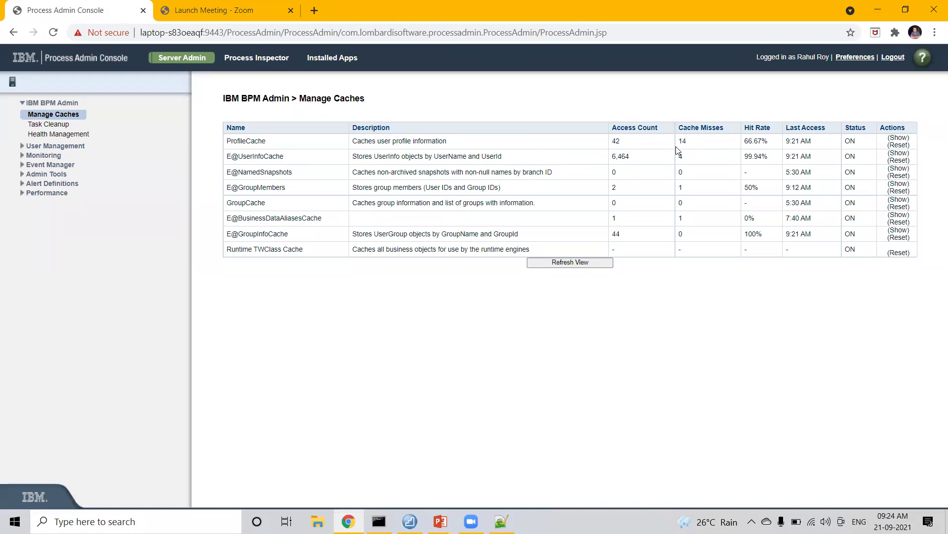
# Open the Task Cleanup page and read the option covering orphaned attachments and attachments of deleted tasks.
pyautogui.click(55, 124)
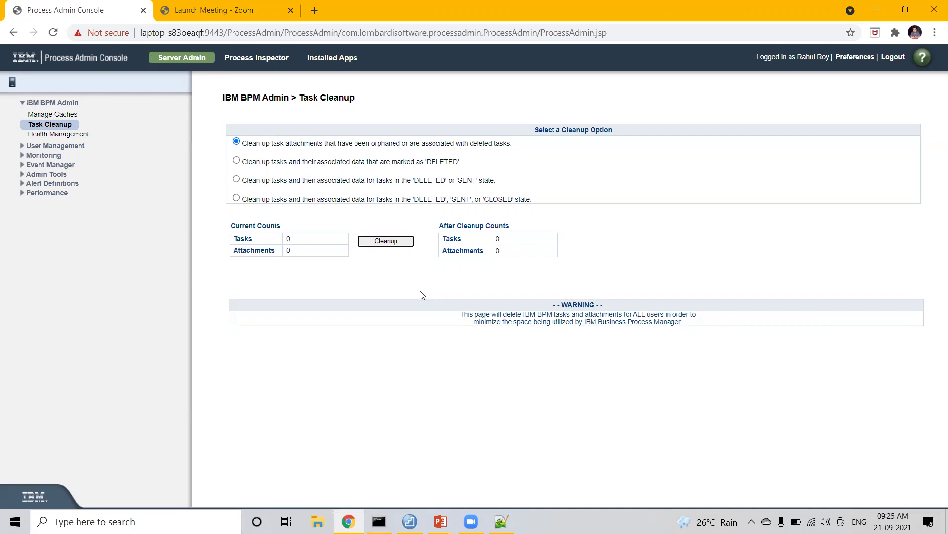
pyautogui.click(283, 61)
pyautogui.click(252, 145)
pyautogui.moveTo(248, 144); pyautogui.dragTo(501, 145)
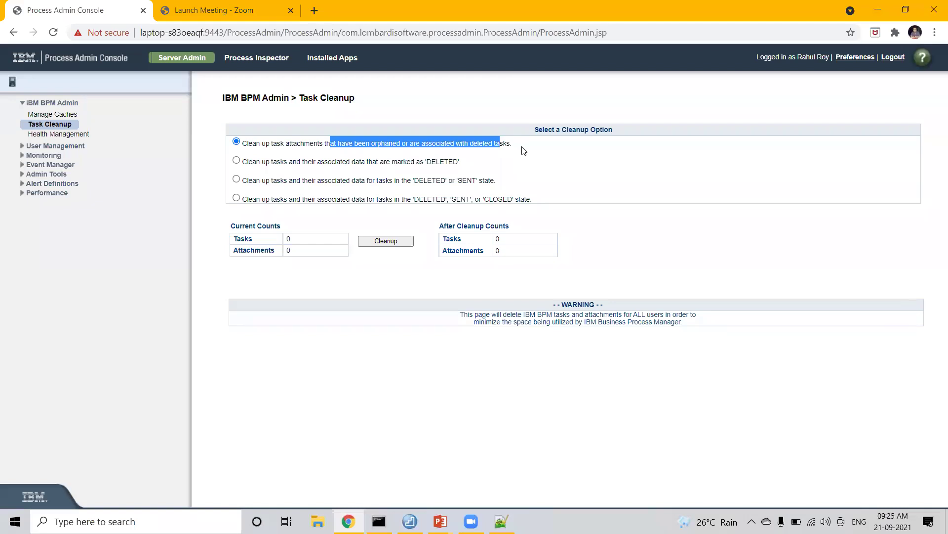
pyautogui.click(519, 150)
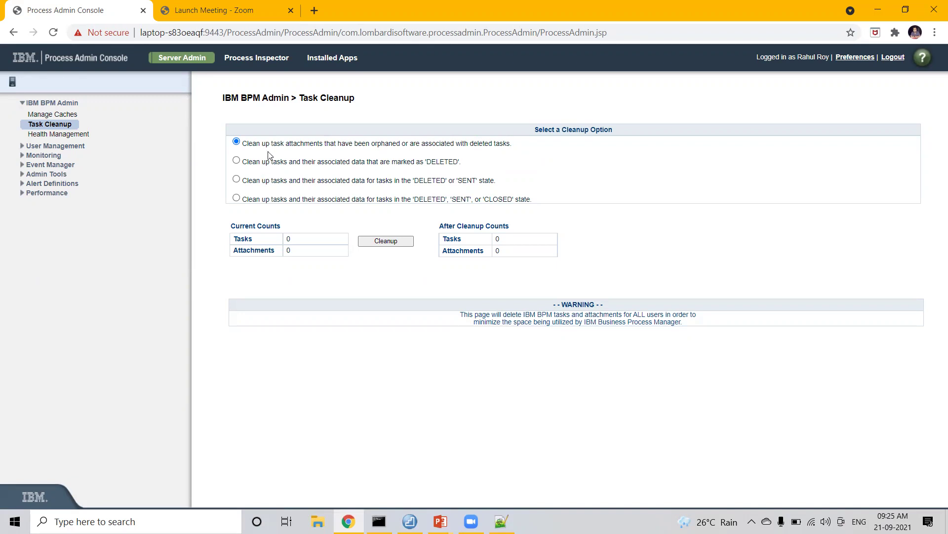
pyautogui.moveTo(284, 144); pyautogui.dragTo(322, 145)
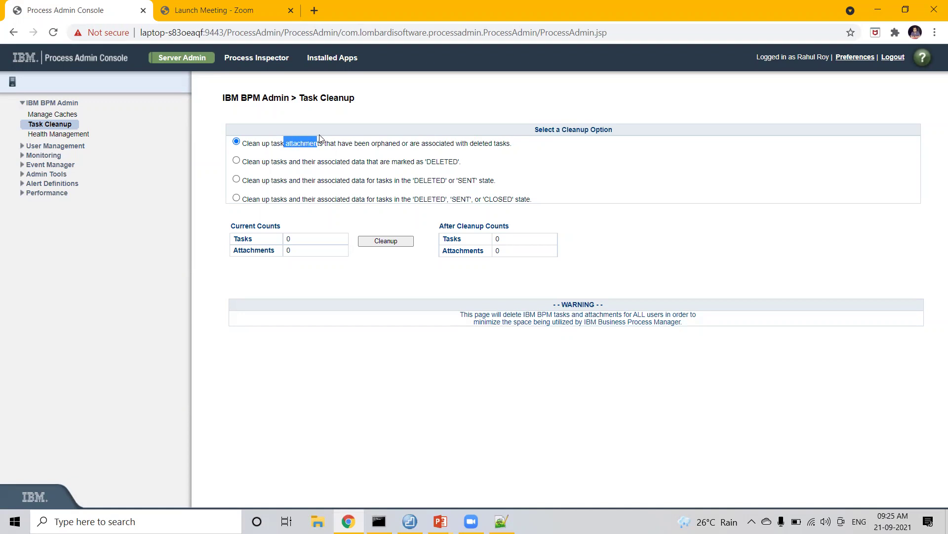
pyautogui.moveTo(382, 143); pyautogui.dragTo(391, 146)
pyautogui.moveTo(450, 144); pyautogui.dragTo(499, 143)
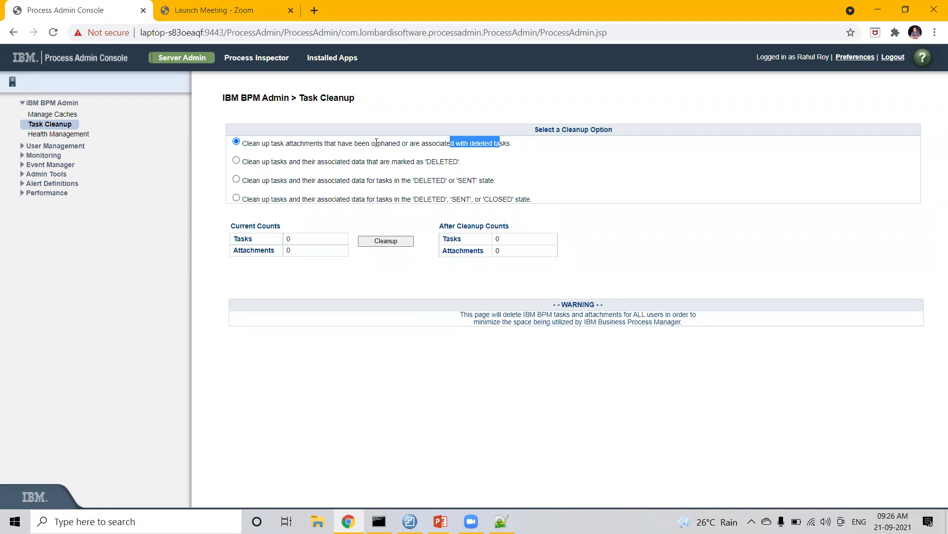
pyautogui.doubleClick(376, 143)
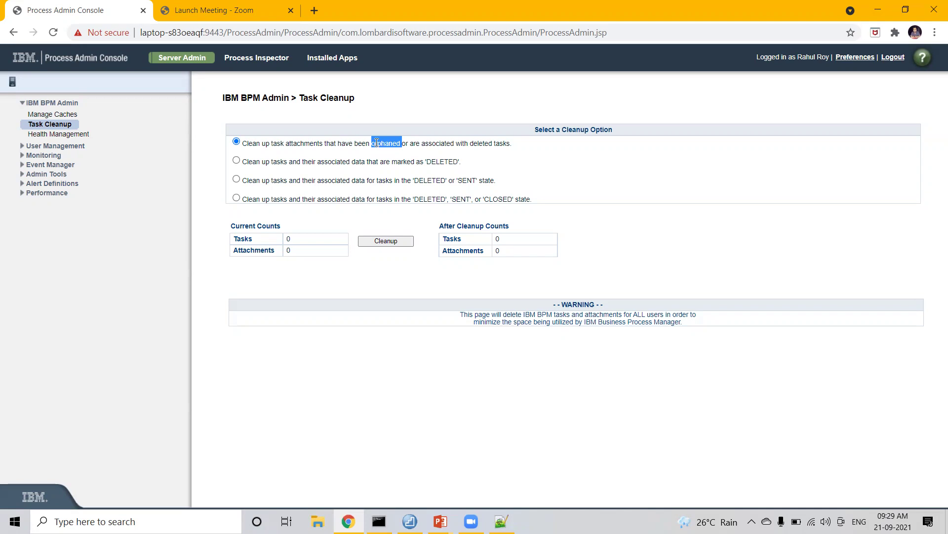
pyautogui.click(419, 147)
pyautogui.moveTo(410, 146); pyautogui.dragTo(512, 146)
pyautogui.click(483, 142)
pyautogui.moveTo(246, 143); pyautogui.dragTo(407, 153)
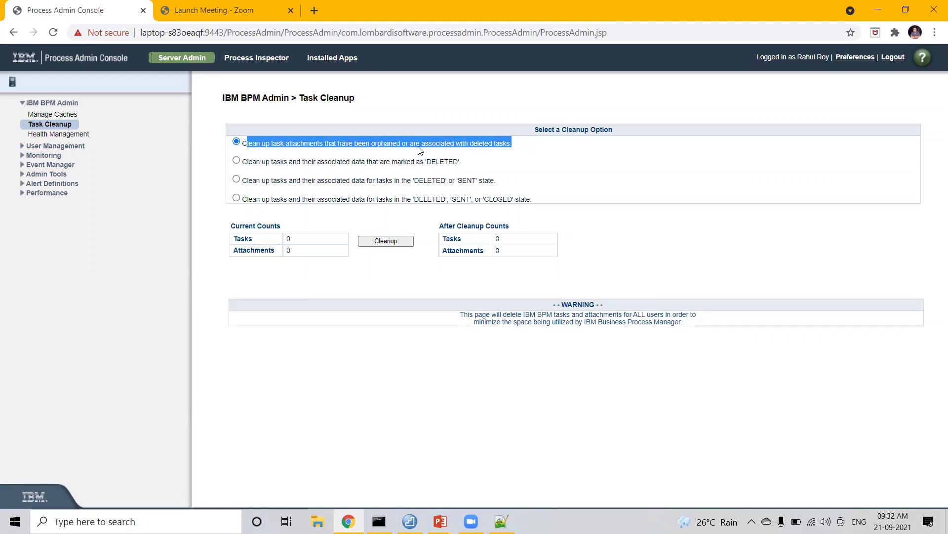
pyautogui.click(381, 144)
pyautogui.moveTo(414, 143); pyautogui.dragTo(515, 148)
pyautogui.click(515, 148)
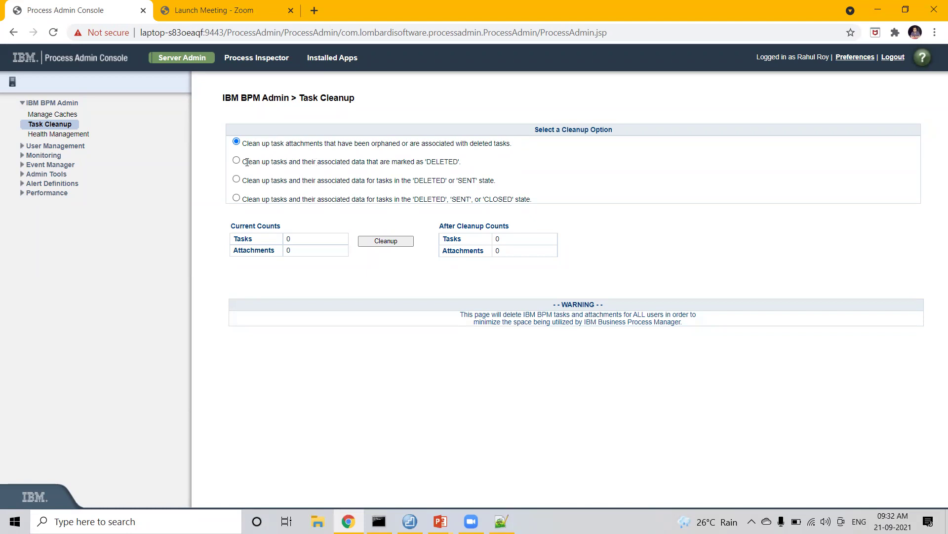
# Read the cleanup options for tasks in the 'DELETED', 'SENT' and 'CLOSED' states.
pyautogui.moveTo(248, 162); pyautogui.dragTo(459, 163)
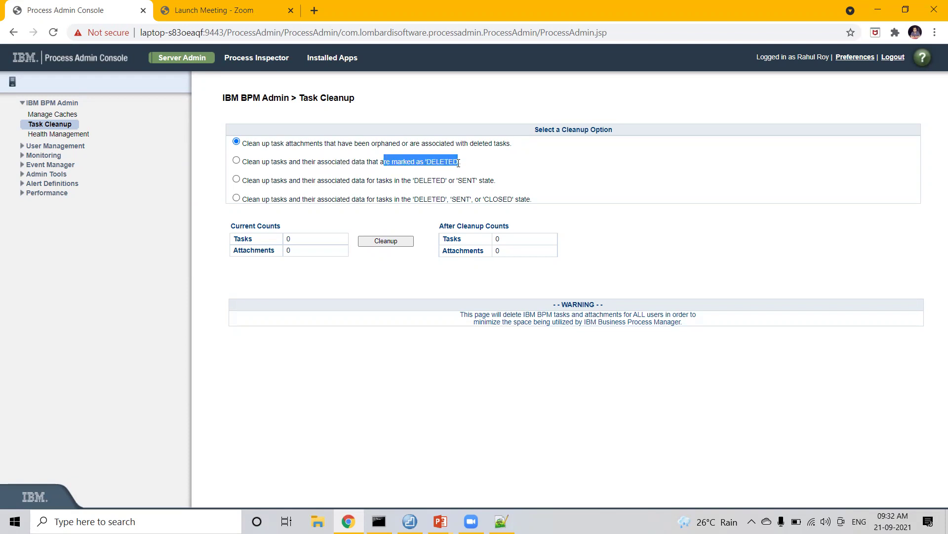
pyautogui.click(273, 181)
pyautogui.moveTo(284, 181); pyautogui.dragTo(496, 182)
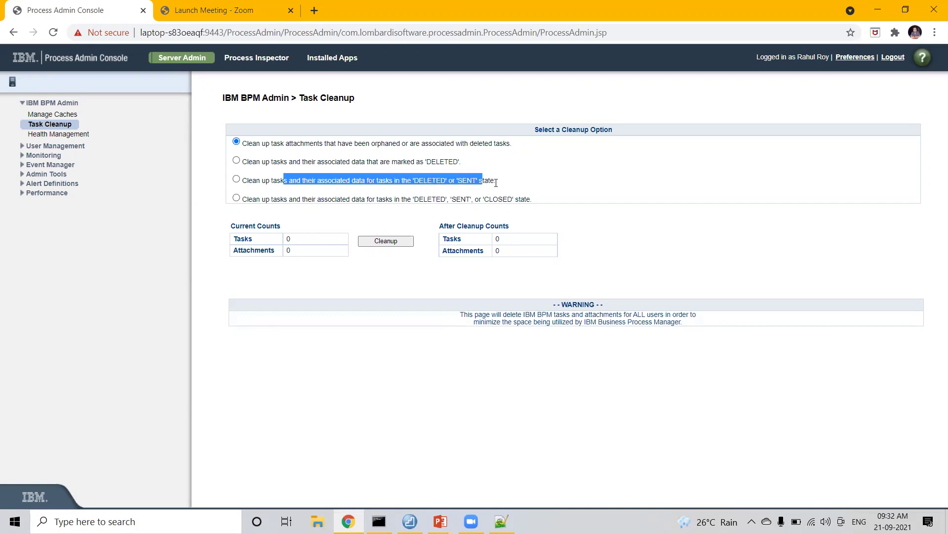
pyautogui.click(498, 184)
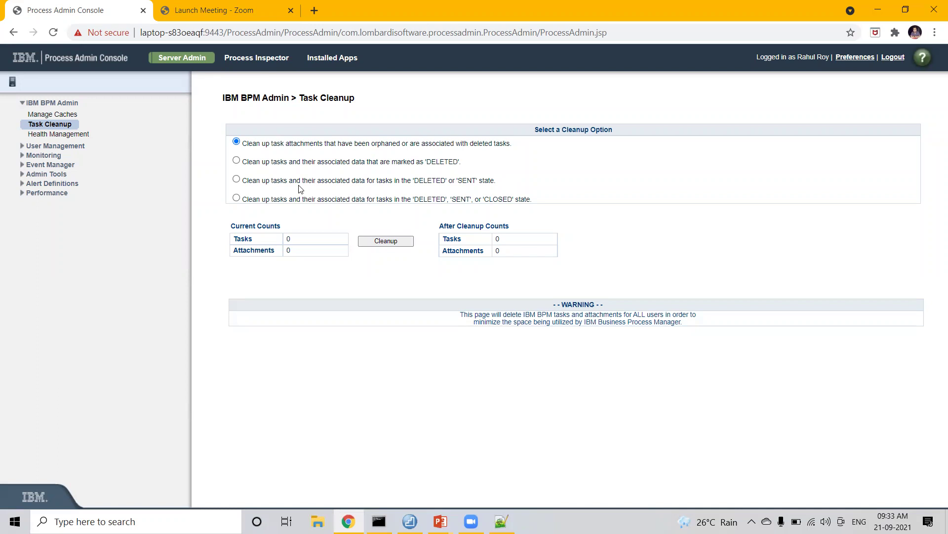
pyautogui.moveTo(477, 180); pyautogui.dragTo(460, 181)
pyautogui.moveTo(266, 181); pyautogui.dragTo(494, 184)
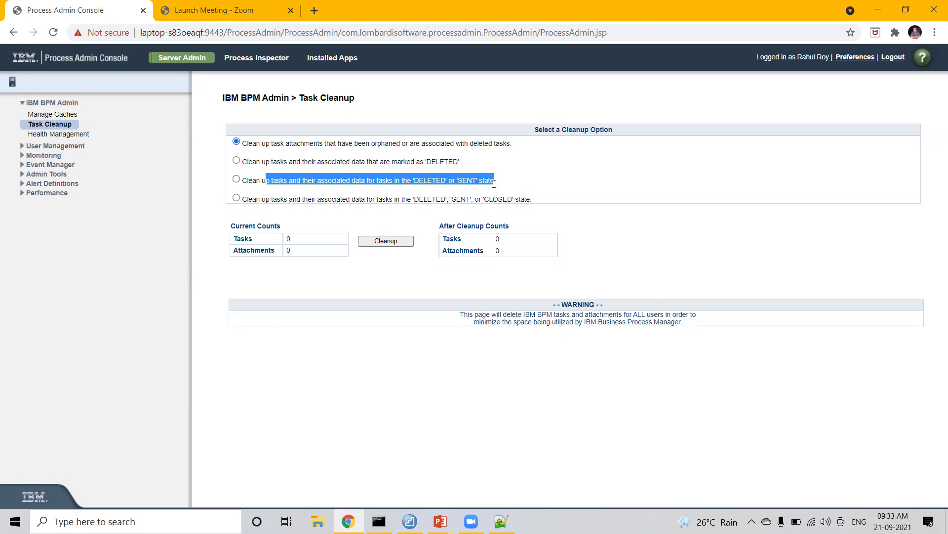
pyautogui.click(494, 184)
pyautogui.moveTo(250, 197); pyautogui.dragTo(383, 199)
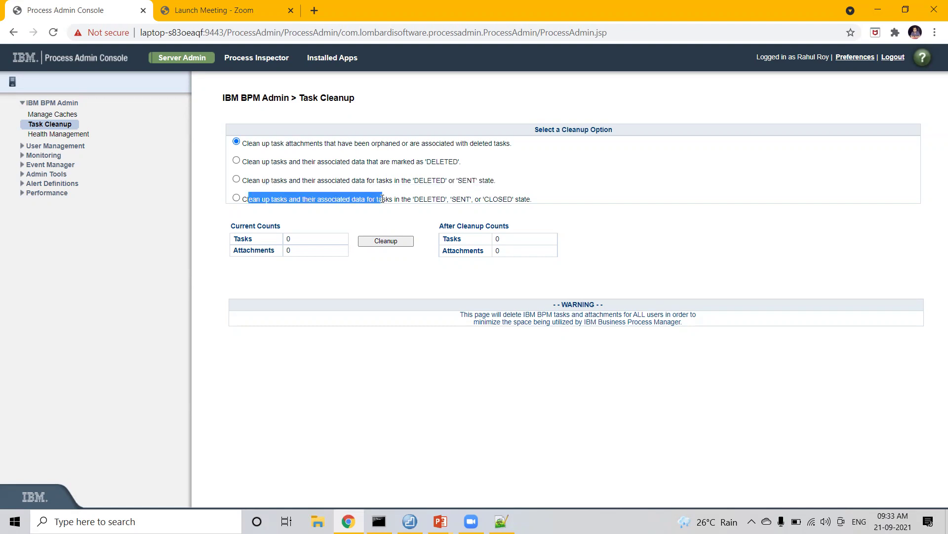
pyautogui.click(377, 201)
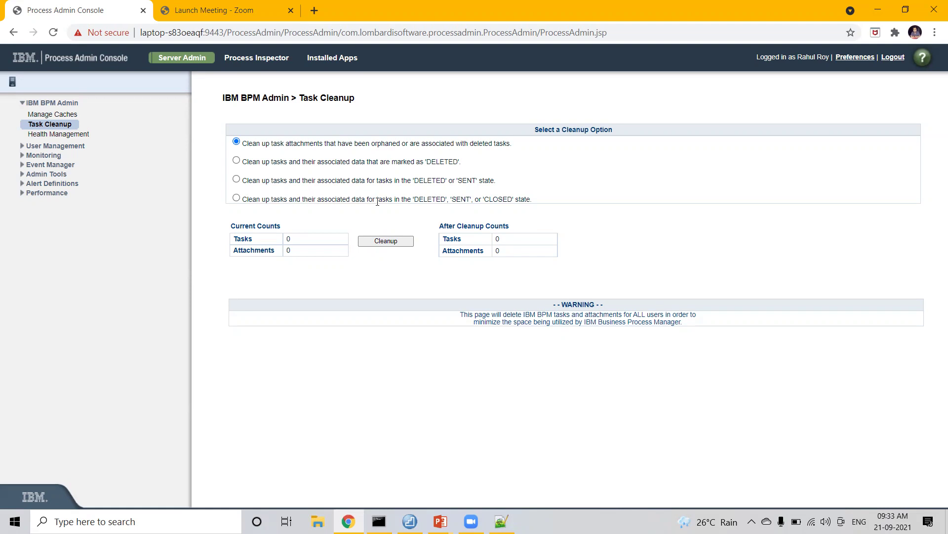
pyautogui.moveTo(377, 201); pyautogui.dragTo(539, 202)
pyautogui.click(538, 203)
# Run the cleanup for task attachments that have been orphaned or are associated with deleted tasks.
pyautogui.click(236, 161)
pyautogui.click(236, 179)
pyautogui.click(236, 198)
pyautogui.doubleClick(289, 251)
pyautogui.click(315, 250)
pyautogui.click(237, 142)
pyautogui.click(381, 242)
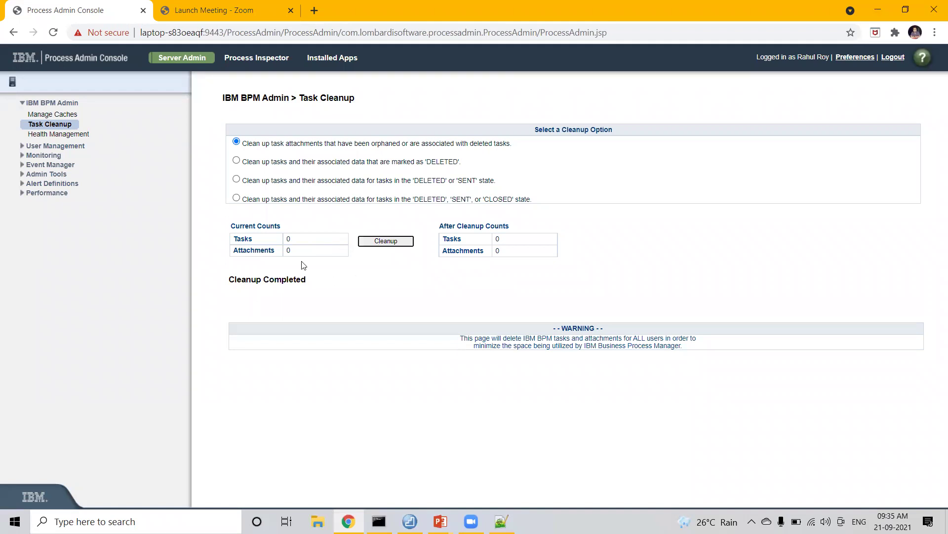
# Compare the task and attachment values under Current Counts with those under After Cleanup Counts.
pyautogui.click(294, 243)
pyautogui.doubleClick(288, 238)
pyautogui.doubleClick(287, 251)
pyautogui.moveTo(508, 239); pyautogui.dragTo(491, 240)
pyautogui.moveTo(302, 251); pyautogui.dragTo(289, 251)
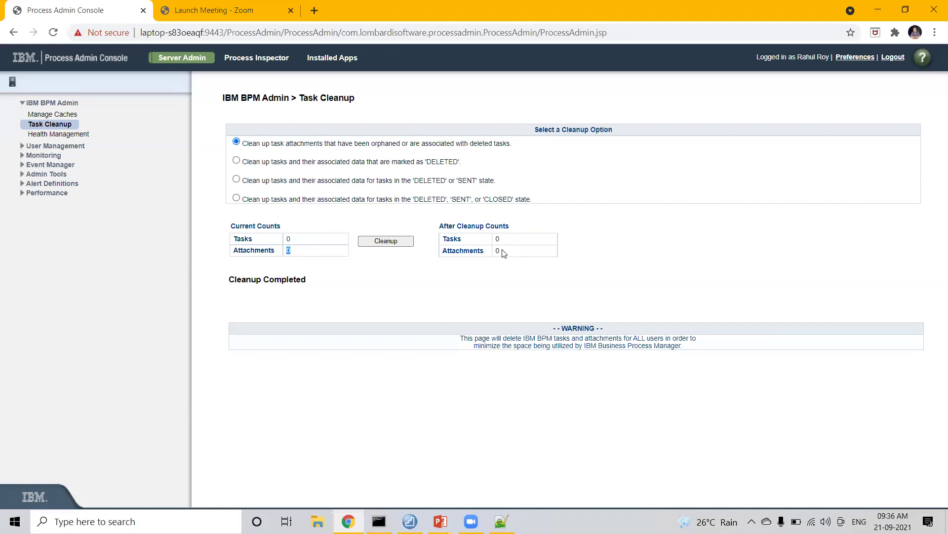
pyautogui.moveTo(504, 254); pyautogui.dragTo(494, 253)
pyautogui.doubleClick(497, 239)
pyautogui.doubleClick(498, 251)
pyautogui.doubleClick(497, 239)
pyautogui.click(287, 241)
pyautogui.click(304, 247)
pyautogui.moveTo(297, 243); pyautogui.dragTo(288, 242)
pyautogui.click(293, 244)
# Open the Health Management page and choose the Delete Processes command.
pyautogui.click(79, 134)
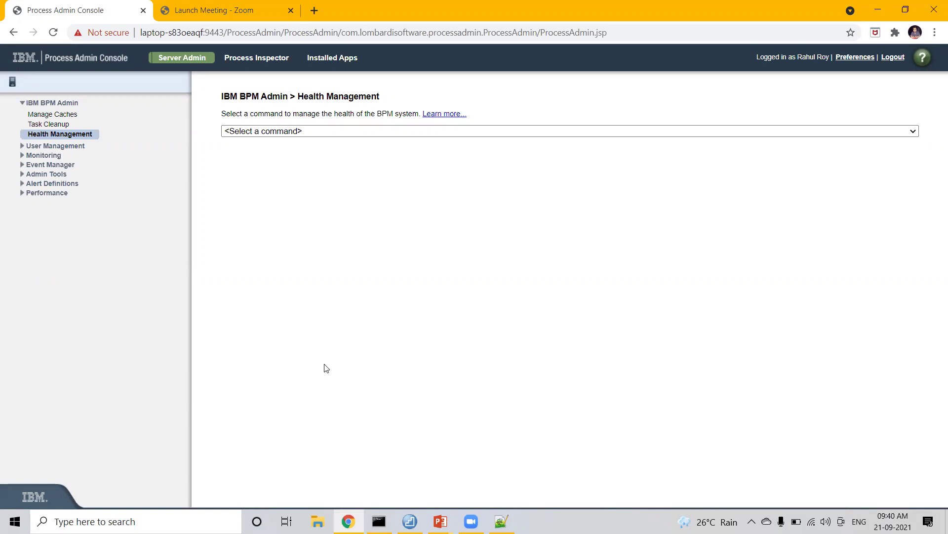
pyautogui.click(345, 131)
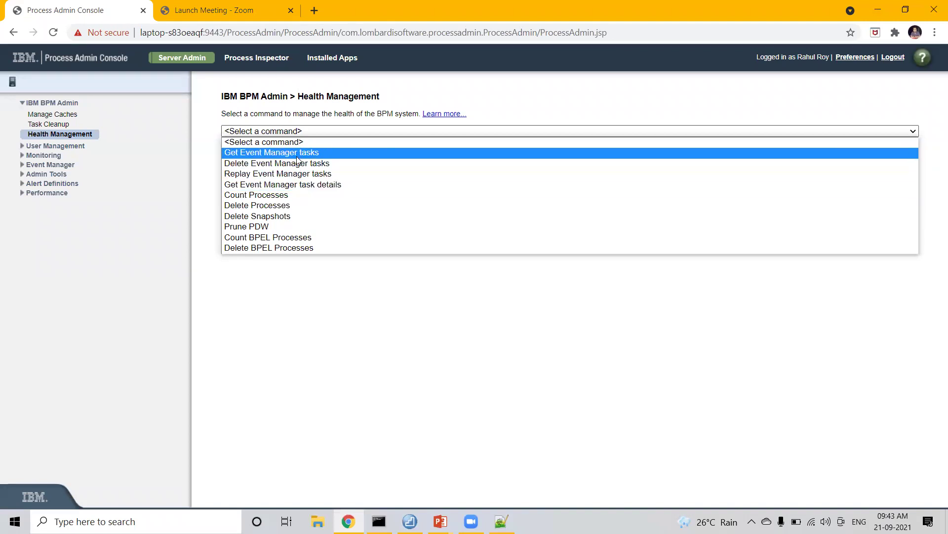
pyautogui.click(235, 207)
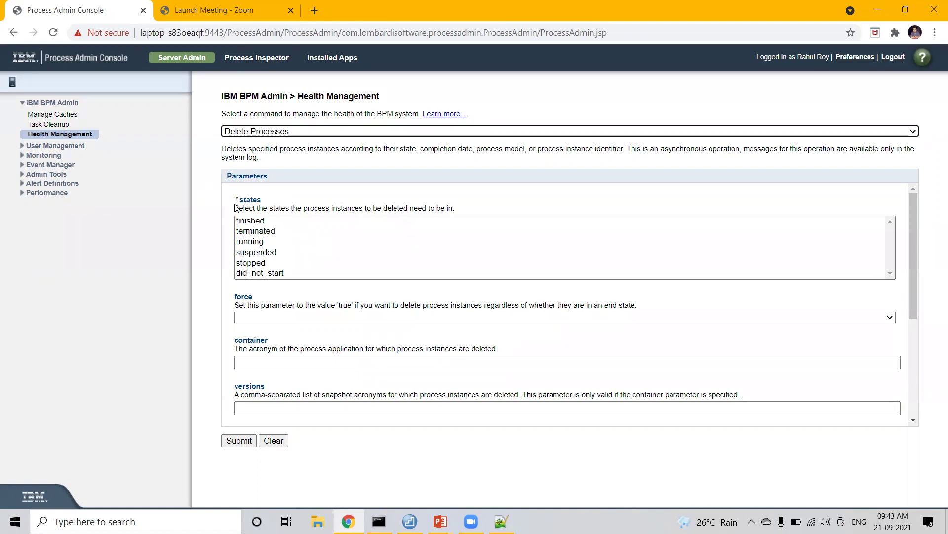
# Examine the Delete Processes parameters from states through process_ids, and look over the other available health management commands.
pyautogui.moveTo(267, 177); pyautogui.dragTo(225, 176)
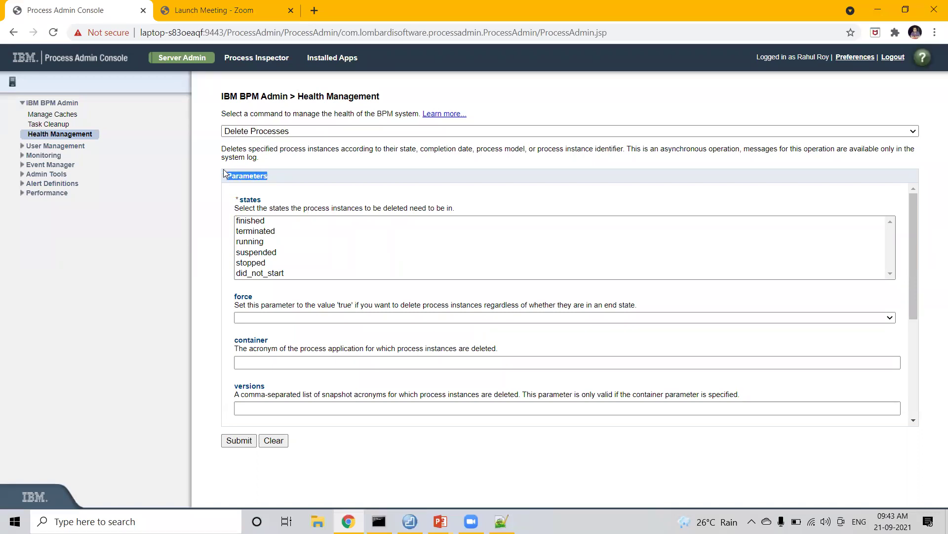
pyautogui.moveTo(269, 200); pyautogui.dragTo(236, 200)
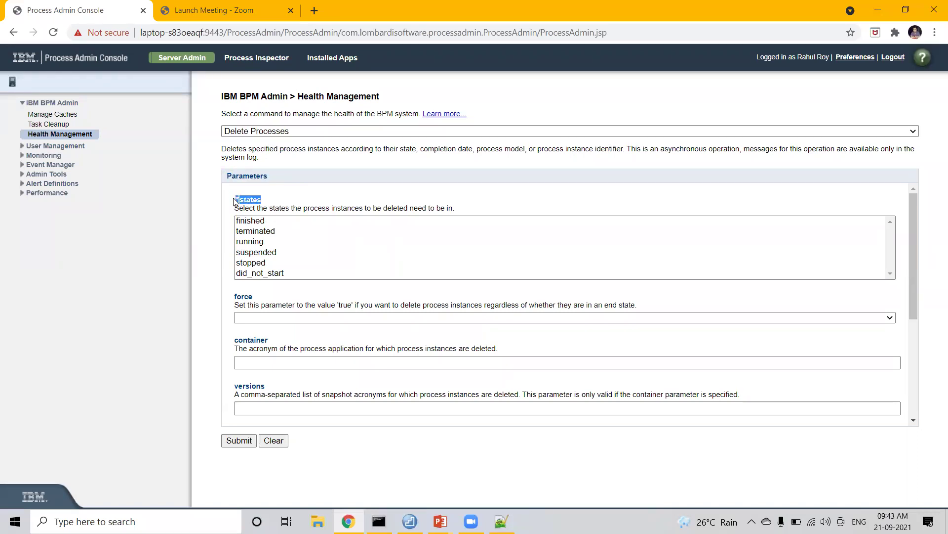
pyautogui.moveTo(253, 304); pyautogui.dragTo(235, 299)
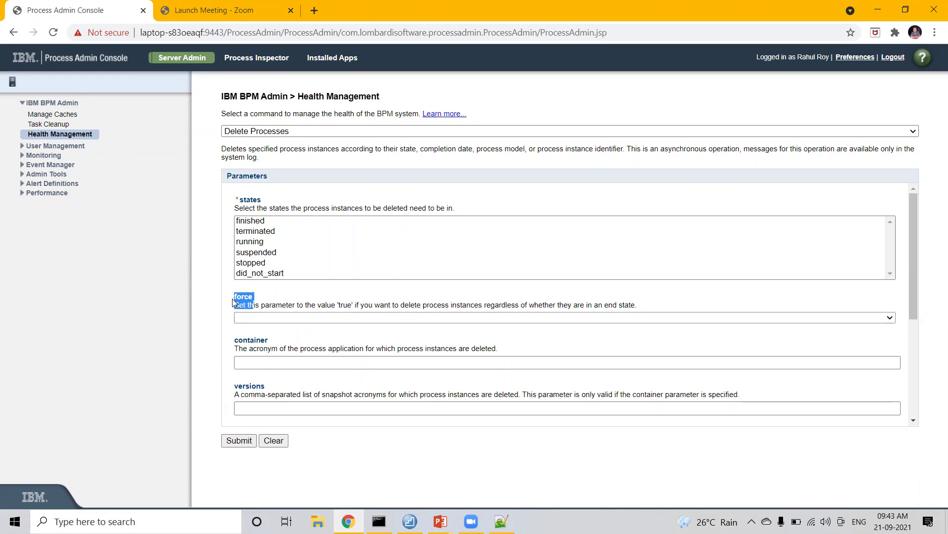
pyautogui.moveTo(267, 340); pyautogui.dragTo(236, 340)
pyautogui.moveTo(267, 386); pyautogui.dragTo(229, 390)
pyautogui.scroll(-3, 296, 267)
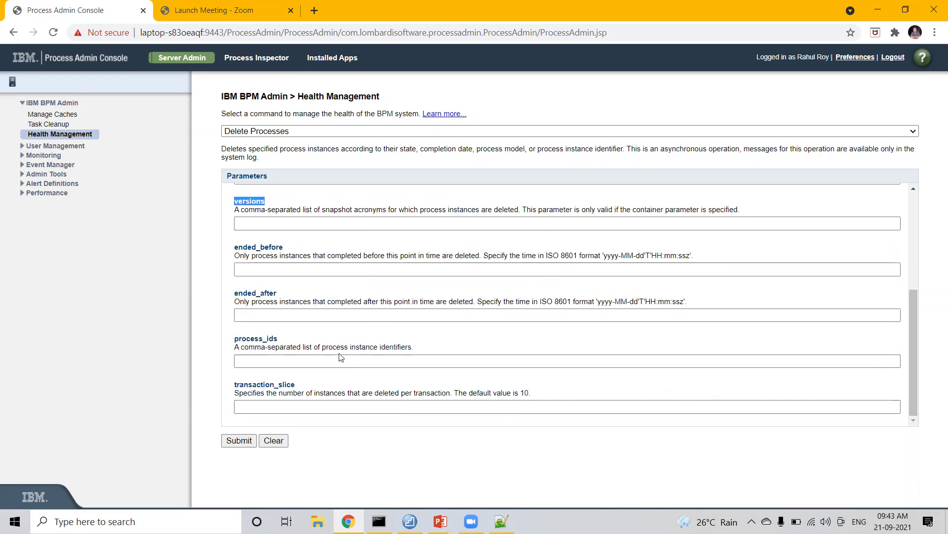
pyautogui.moveTo(285, 247); pyautogui.dragTo(234, 247)
pyautogui.moveTo(277, 293); pyautogui.dragTo(235, 293)
pyautogui.click(279, 340)
pyautogui.scroll(3, 279, 340)
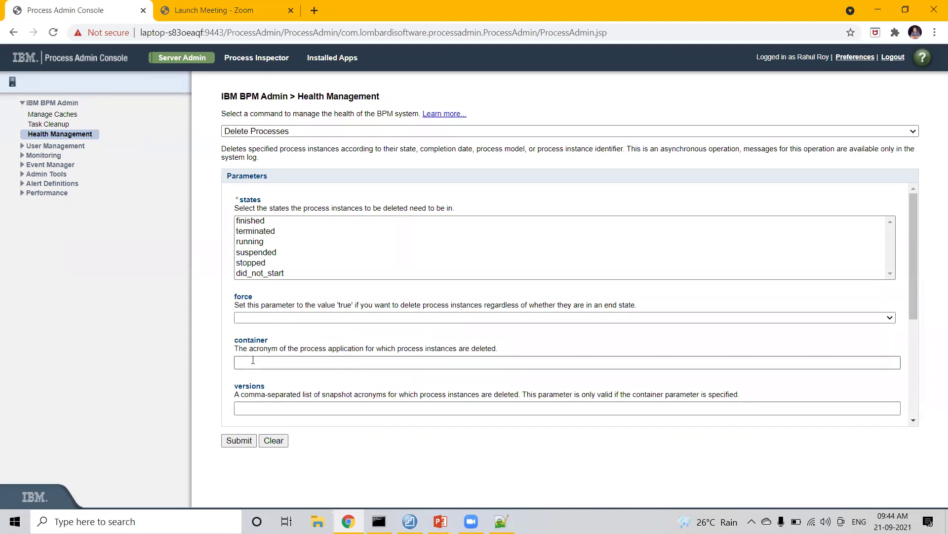
pyautogui.click(251, 131)
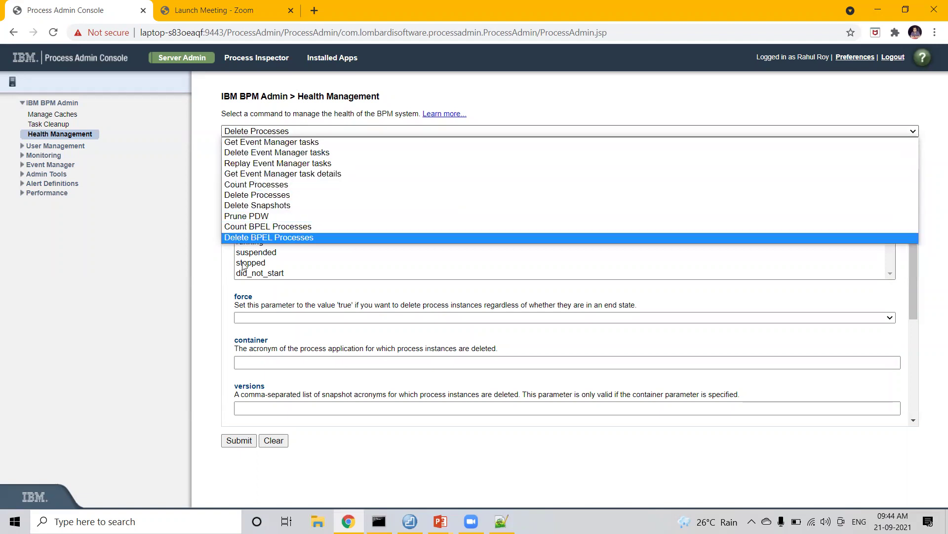
pyautogui.click(213, 319)
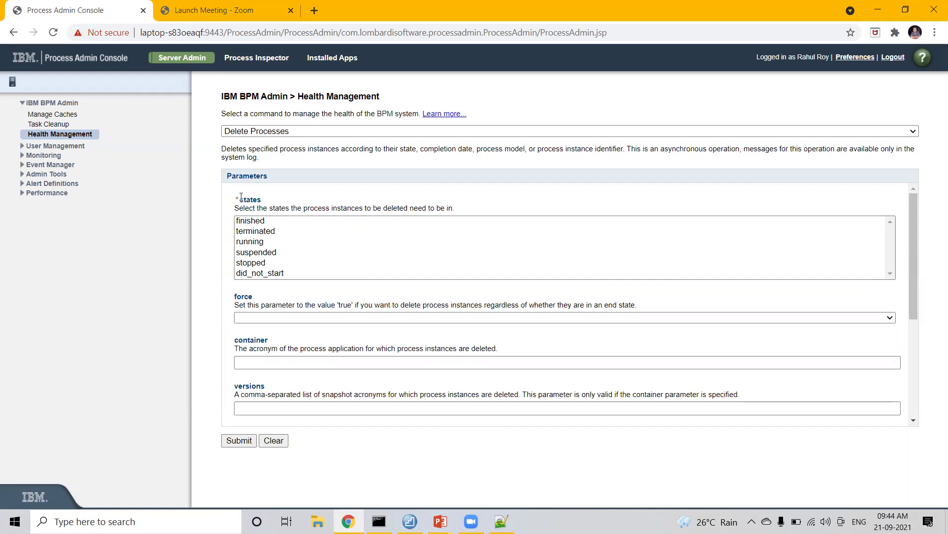
# Try the process states running, finished, terminated, suspended, stopped and did_not_start one after another for the Delete Processes command.
pyautogui.moveTo(236, 198); pyautogui.dragTo(262, 199)
pyautogui.click(276, 205)
pyautogui.click(255, 244)
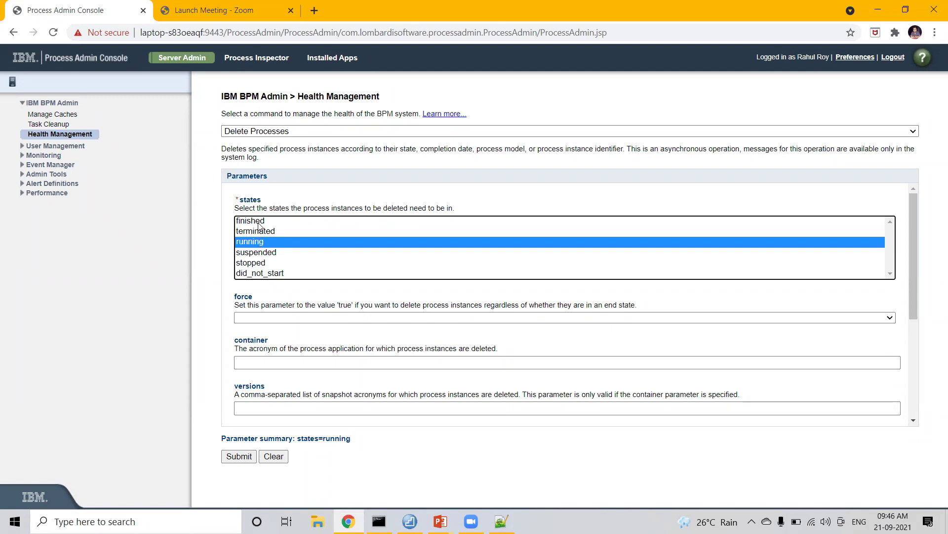
pyautogui.click(259, 222)
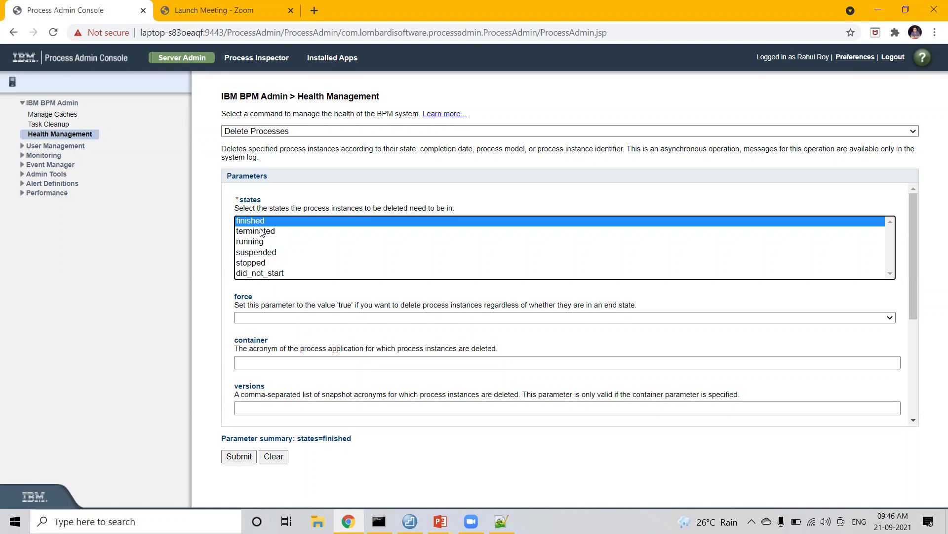
pyautogui.click(260, 231)
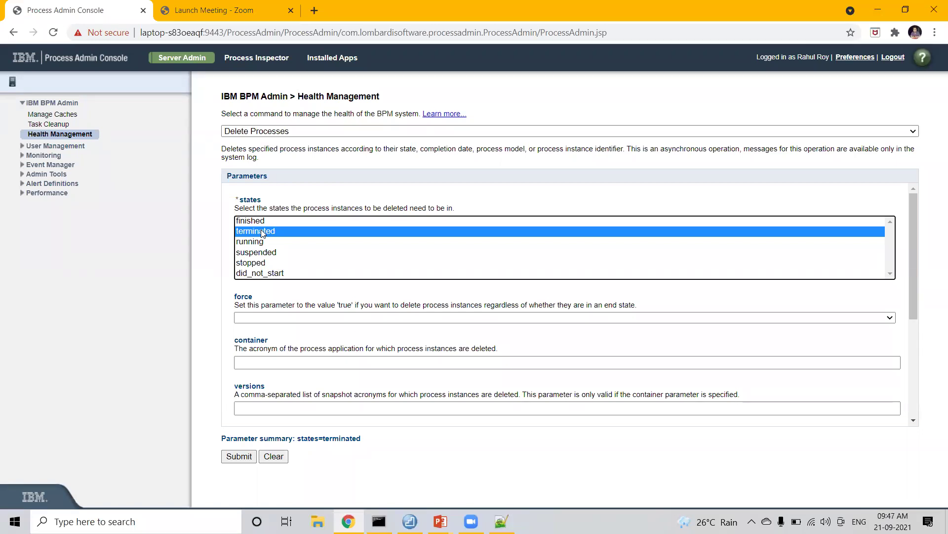
pyautogui.click(254, 252)
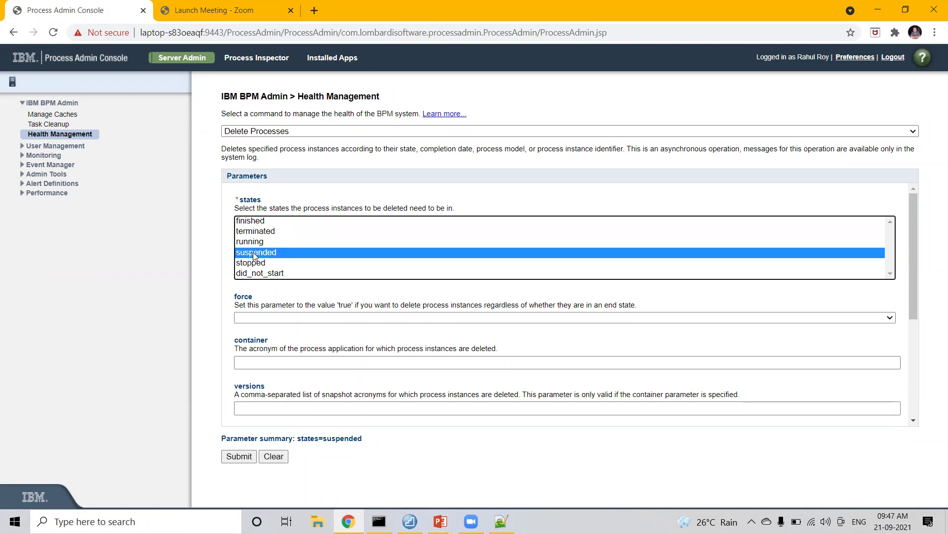
pyautogui.click(241, 263)
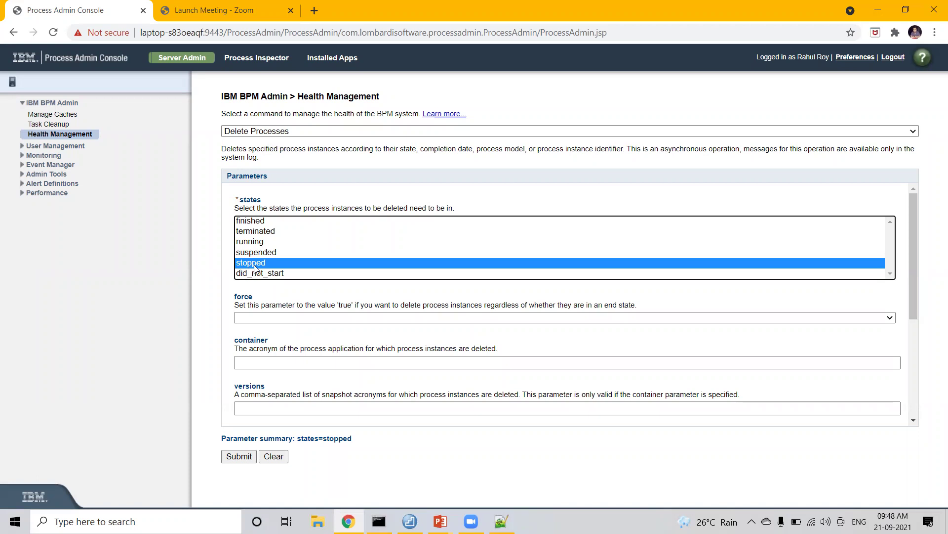
pyautogui.click(256, 274)
pyautogui.click(257, 265)
pyautogui.click(257, 274)
pyautogui.click(258, 268)
pyautogui.click(259, 273)
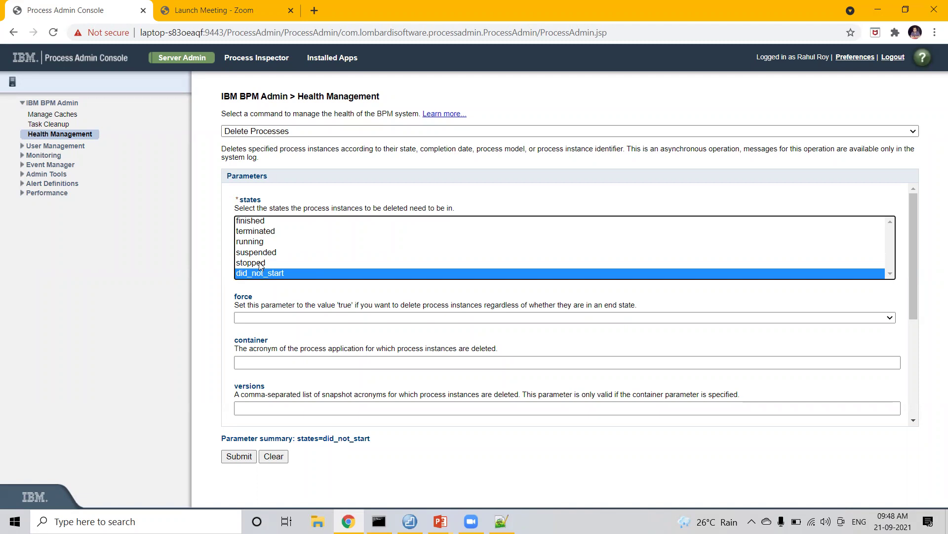
# Select terminated as the state of the process instances to delete and set the force parameter to true.
pyautogui.click(266, 223)
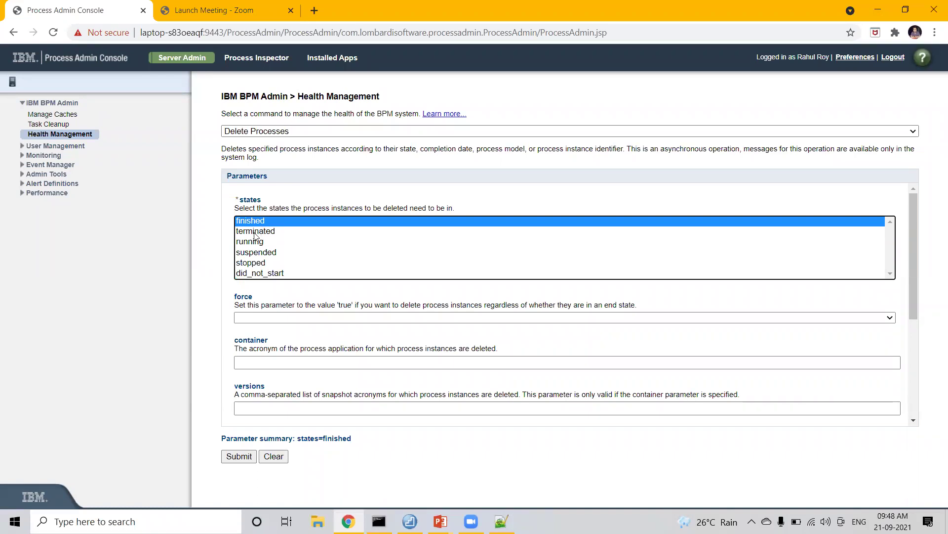
pyautogui.click(255, 236)
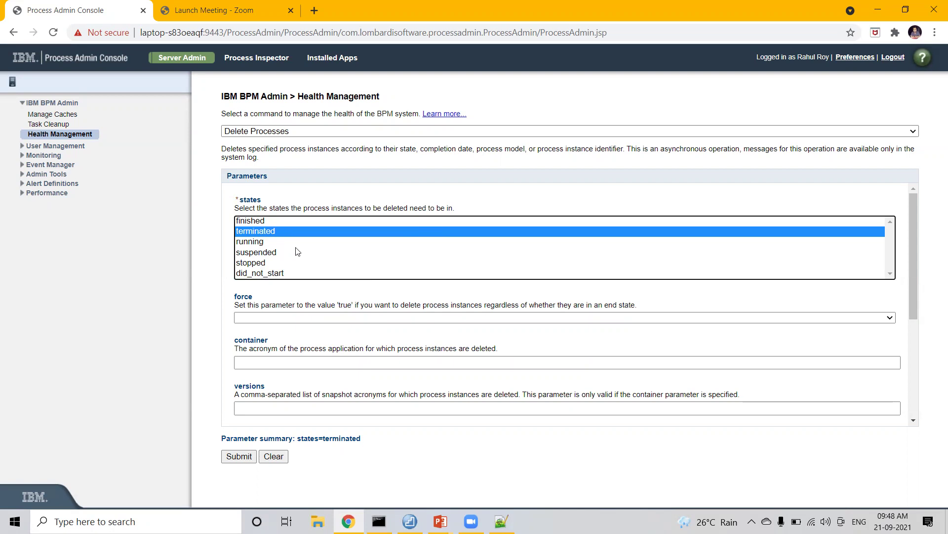
pyautogui.click(257, 301)
pyautogui.doubleClick(245, 297)
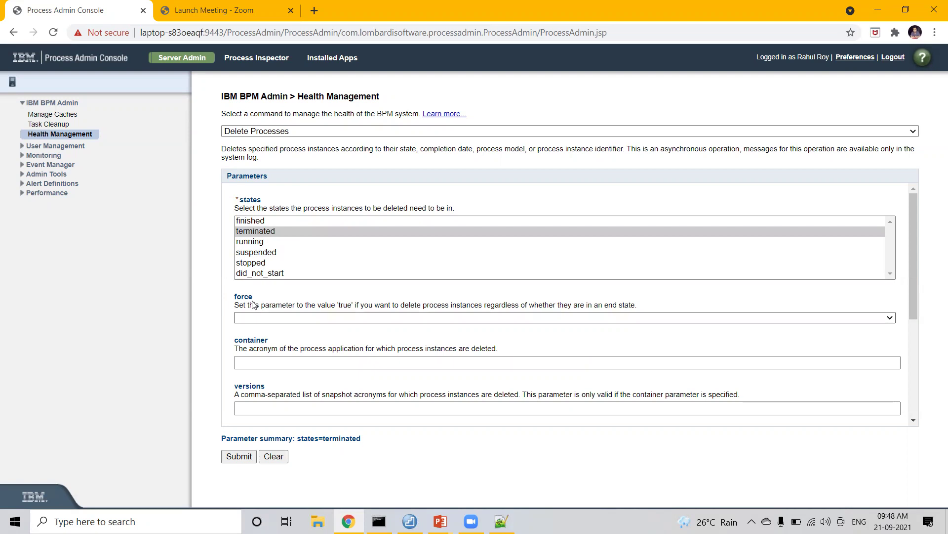
pyautogui.moveTo(235, 307); pyautogui.dragTo(639, 309)
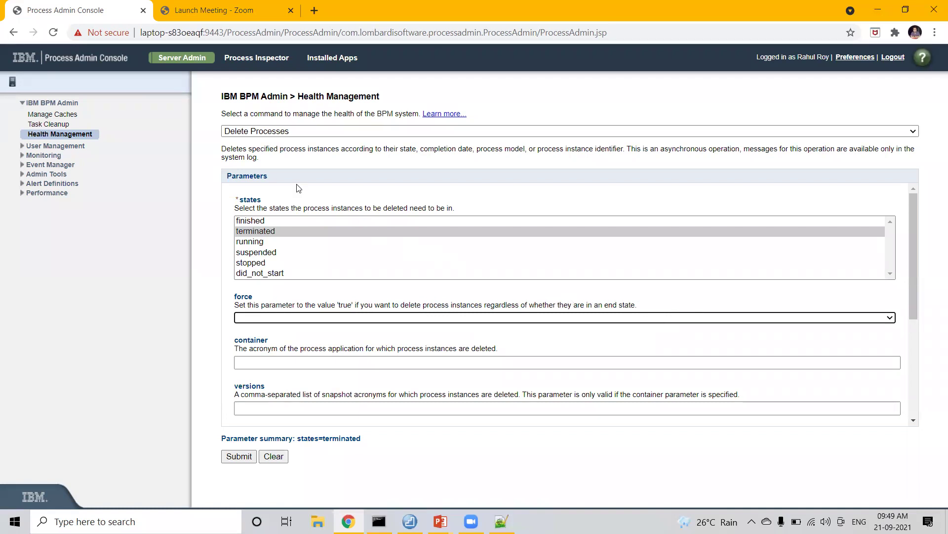
pyautogui.click(282, 319)
pyautogui.click(260, 339)
pyautogui.click(224, 314)
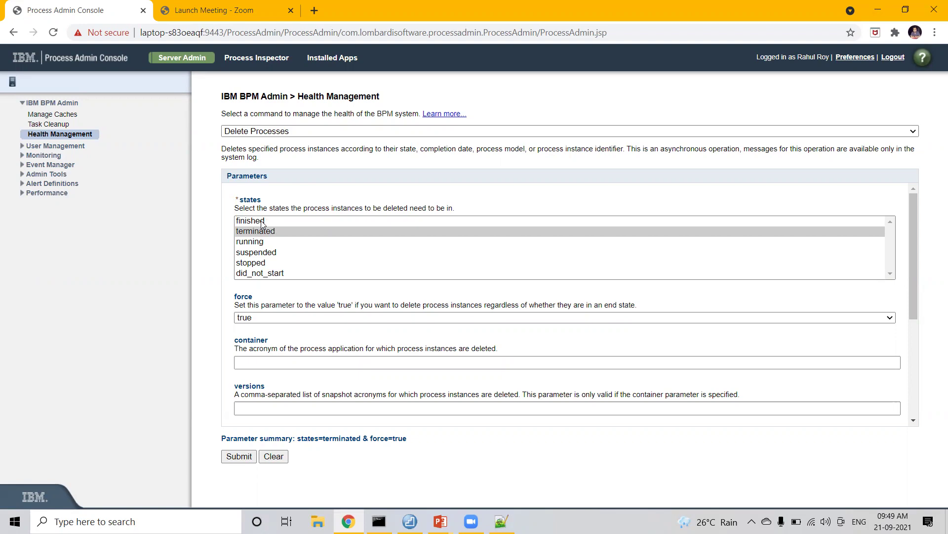
# Read the description of the container parameter and enter the process application acronyms TEAMMGT,RWJPN for it.
pyautogui.moveTo(911, 256); pyautogui.dragTo(917, 278)
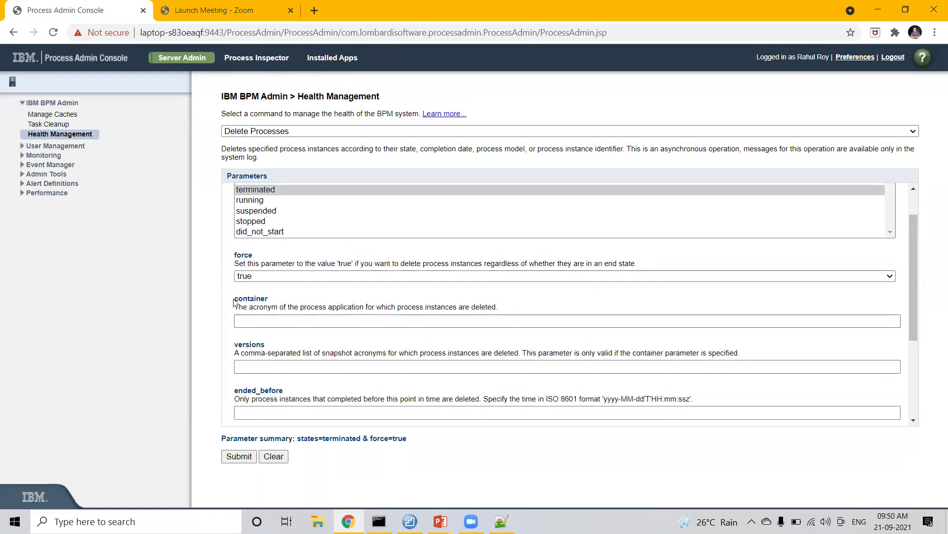
pyautogui.moveTo(234, 299); pyautogui.dragTo(281, 302)
pyautogui.click(300, 300)
pyautogui.moveTo(239, 308); pyautogui.dragTo(499, 310)
pyautogui.click(499, 310)
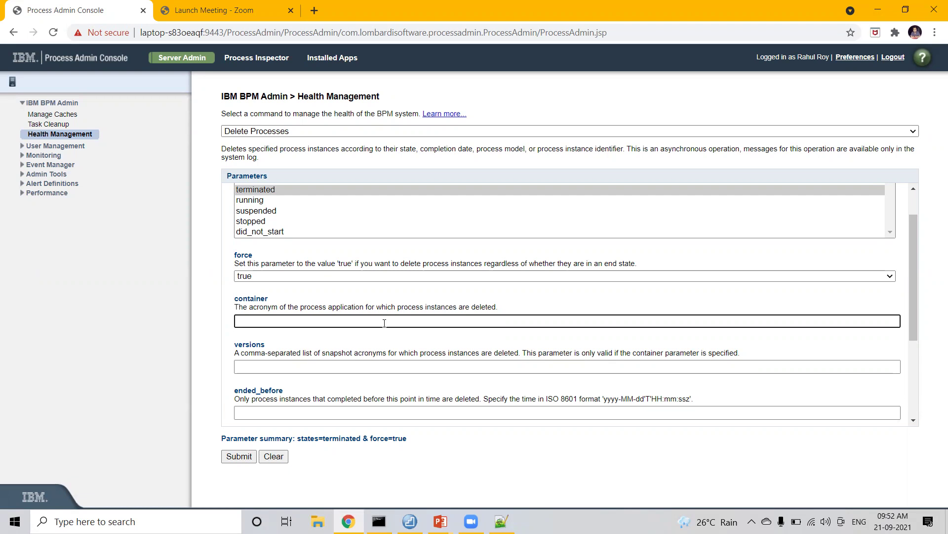
pyautogui.write('EAMMGT')
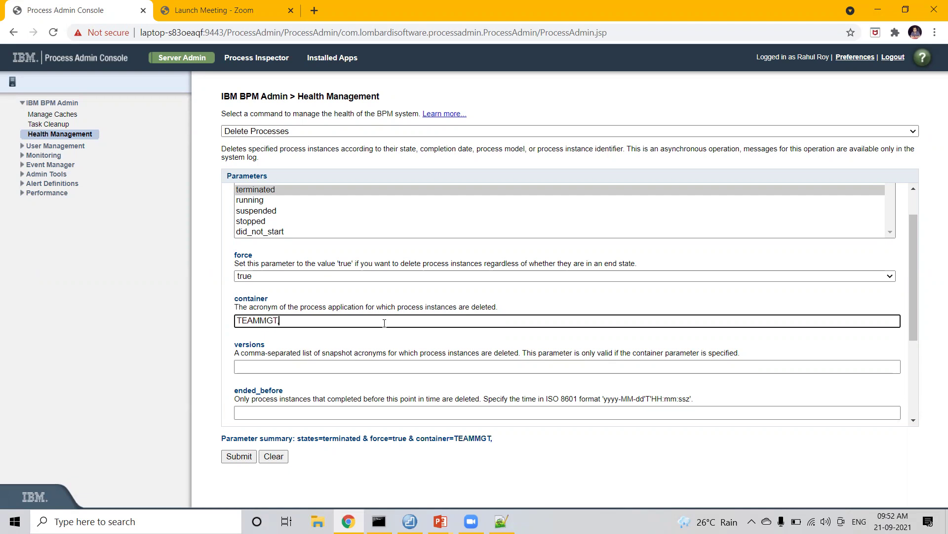
pyautogui.write(',RWJPN')
# Highlight the two acronyms entered for the container parameter and clear them.
pyautogui.moveTo(310, 322); pyautogui.dragTo(225, 326)
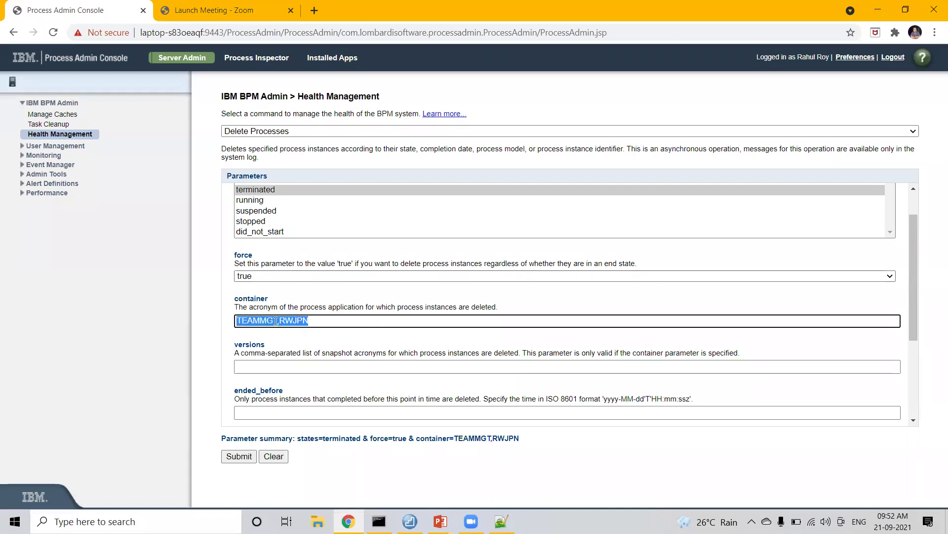
pyautogui.click(323, 324)
pyautogui.moveTo(323, 324); pyautogui.dragTo(222, 326)
pyautogui.click(310, 320)
pyautogui.click(279, 321)
pyautogui.click(314, 321)
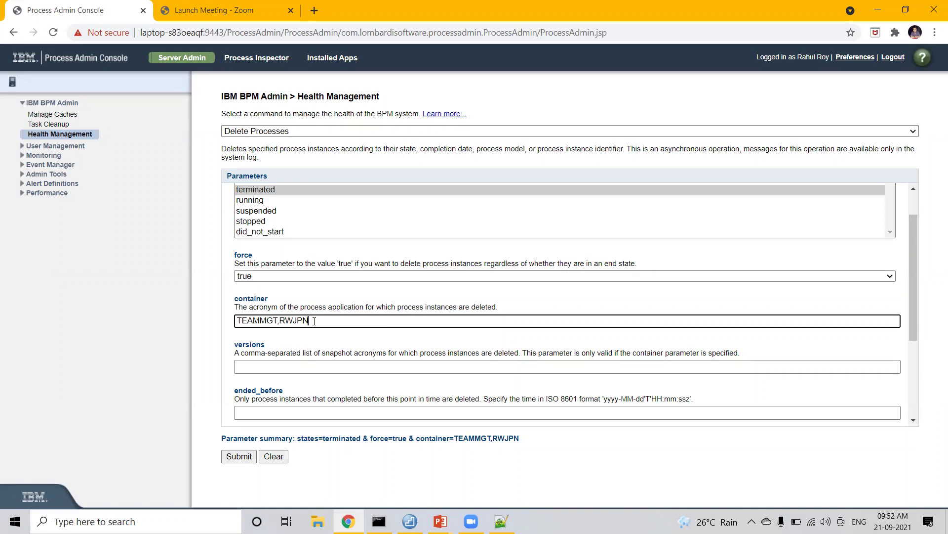
pyautogui.hotkey('ctrl', 'a')
pyautogui.press('BackSpace')
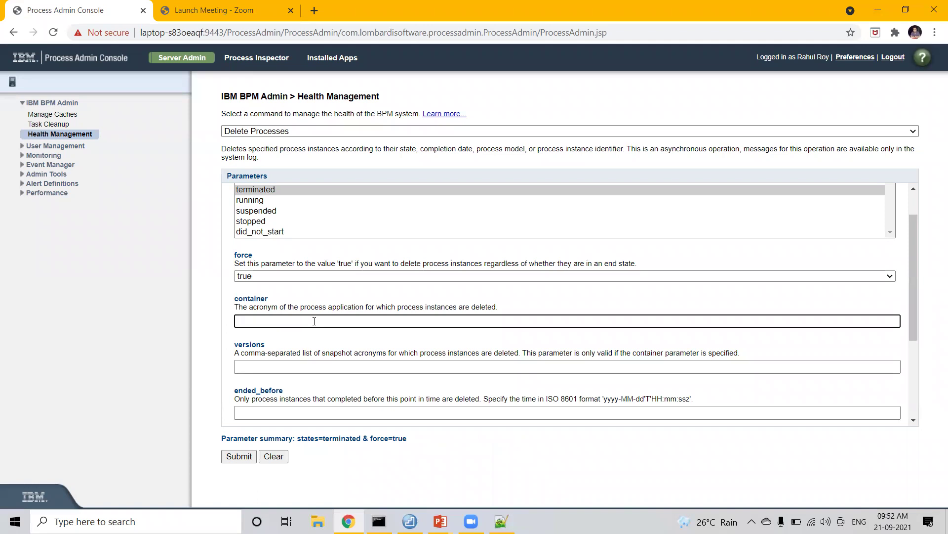
# Examine the versions, ended_before and ended_after parameters, including the snapshot acronym list and the ISO 8601 time format.
pyautogui.click(283, 364)
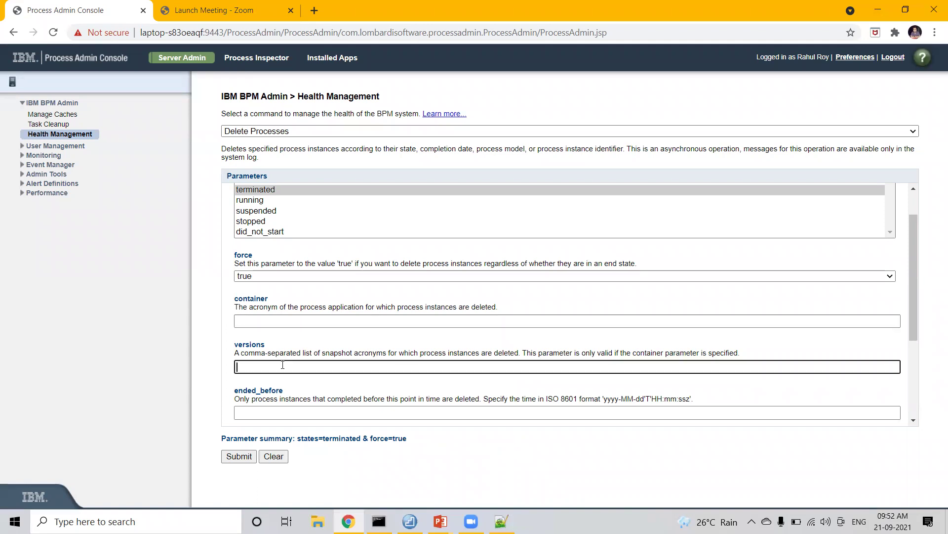
pyautogui.click(267, 320)
pyautogui.click(254, 367)
pyautogui.click(240, 356)
pyautogui.moveTo(239, 353); pyautogui.dragTo(523, 360)
pyautogui.click(453, 364)
pyautogui.scroll(-2, 426, 366)
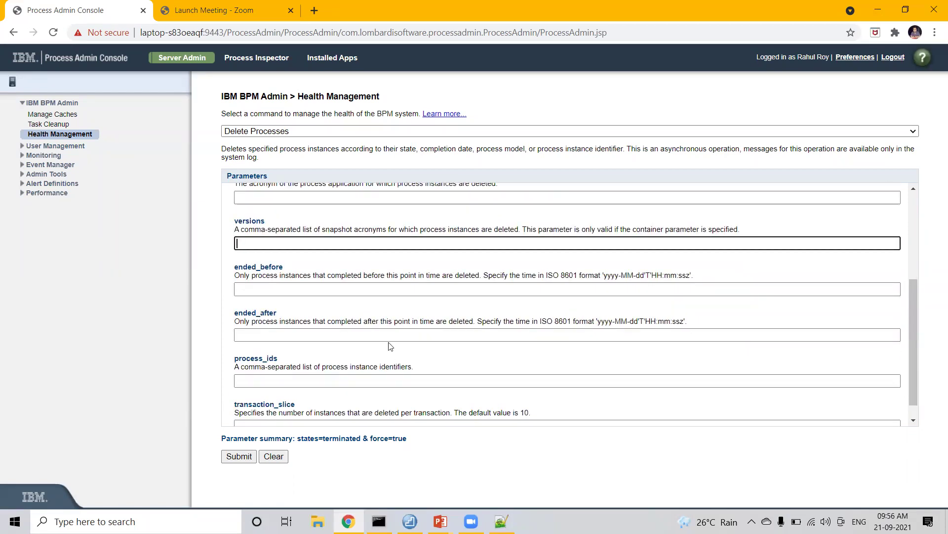
pyautogui.click(376, 288)
pyautogui.click(355, 332)
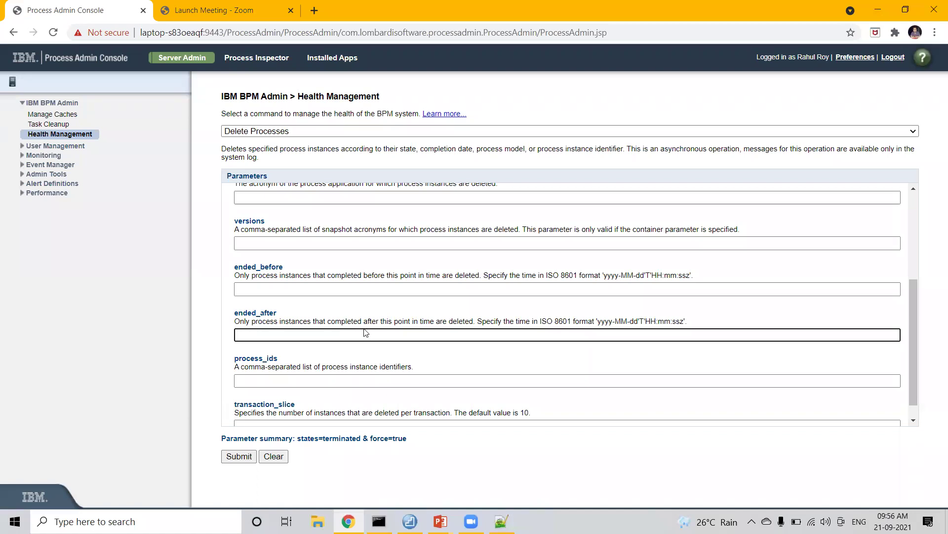
pyautogui.moveTo(605, 278); pyautogui.dragTo(691, 280)
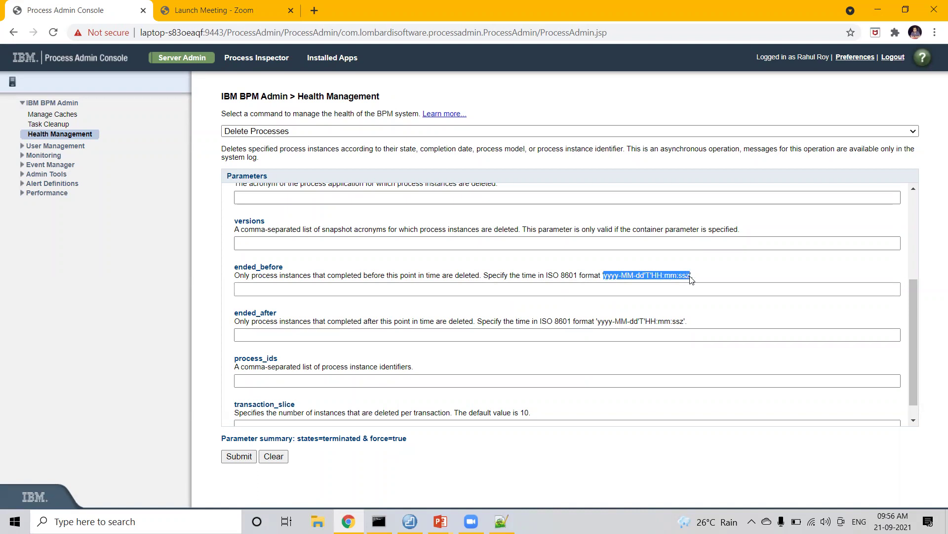
pyautogui.click(624, 288)
pyautogui.click(585, 336)
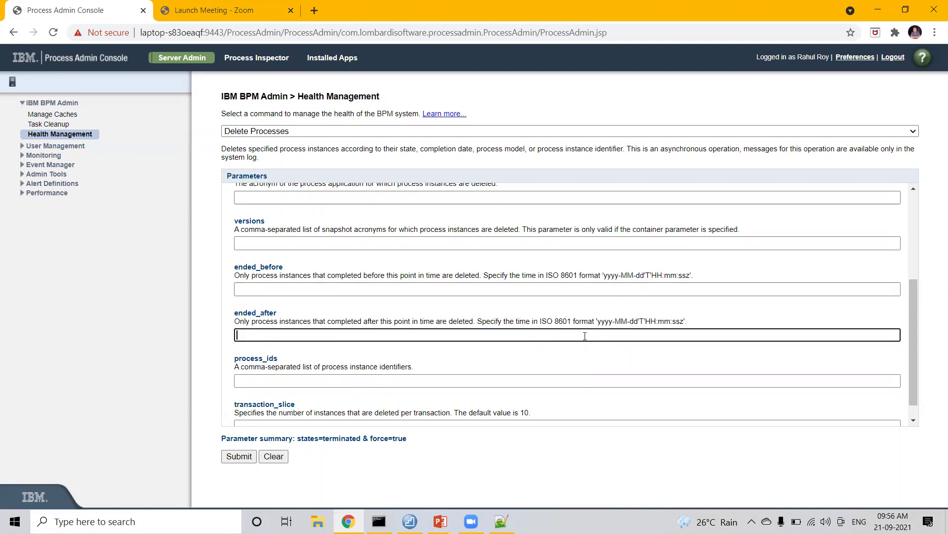
# Examine the process_ids parameter in relation to the other Delete Processes filters.
pyautogui.scroll(-1, 585, 336)
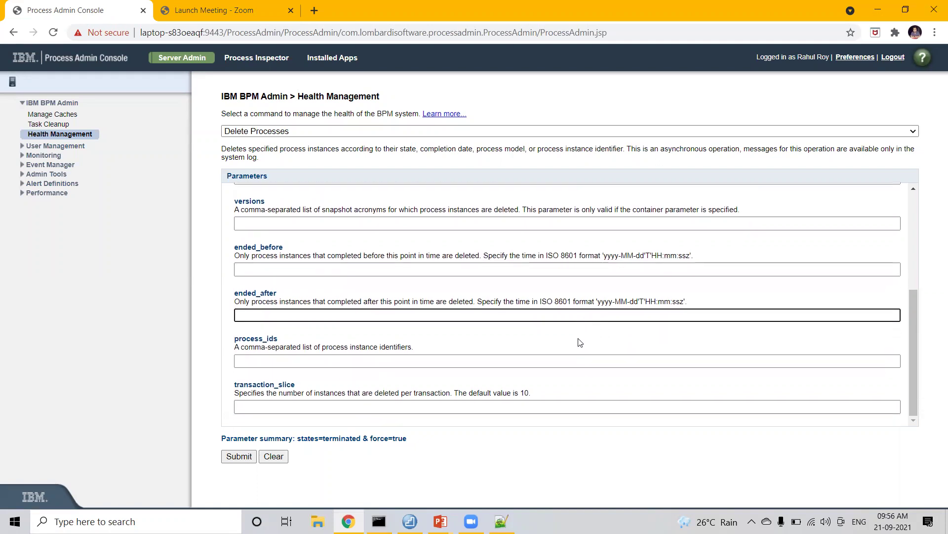
pyautogui.click(295, 359)
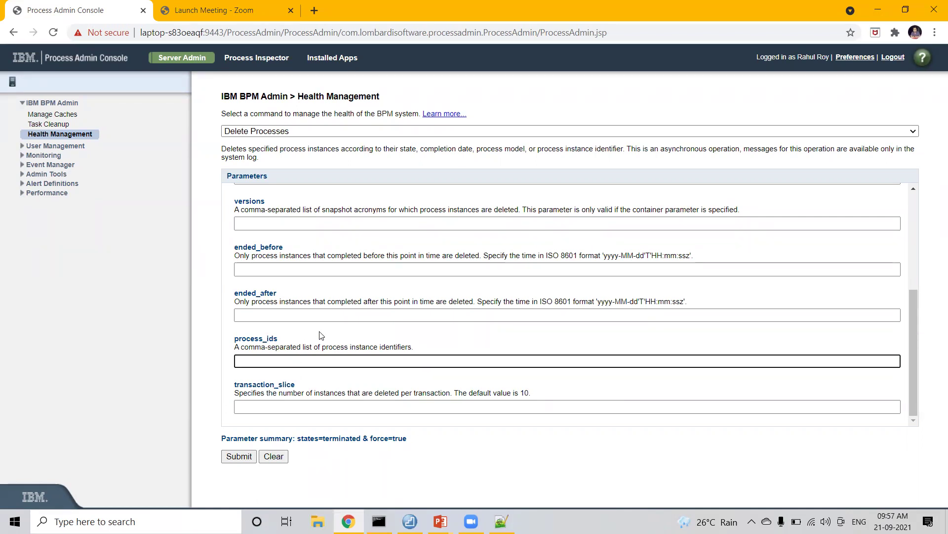
pyautogui.scroll(4, 318, 336)
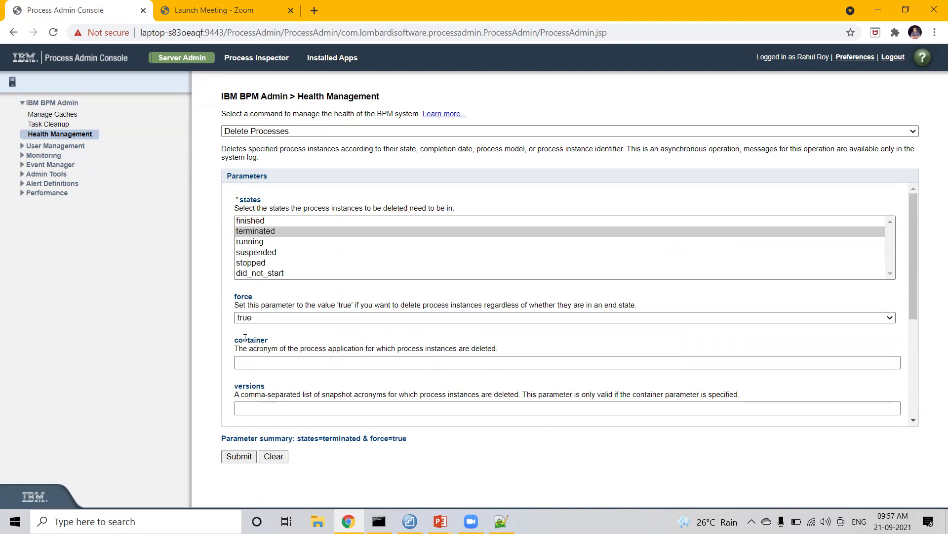
pyautogui.scroll(-5, 237, 376)
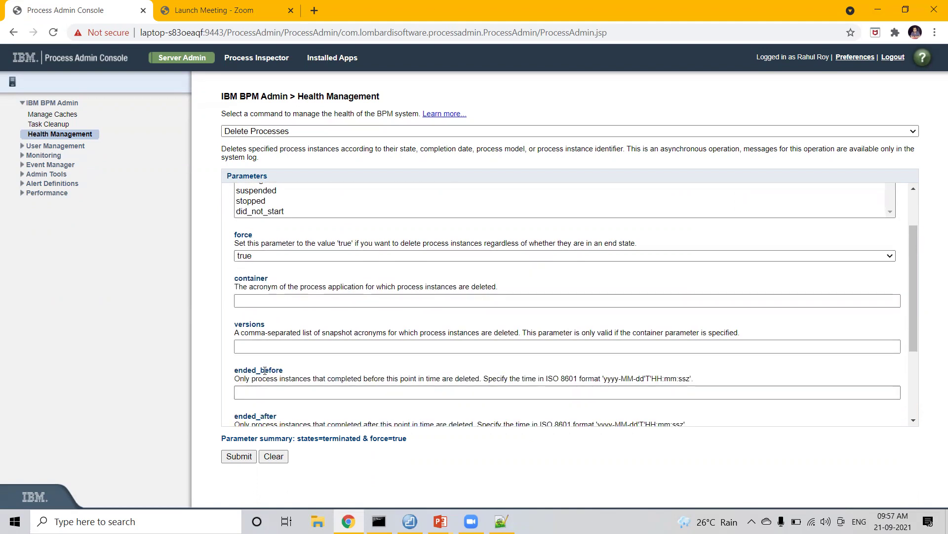
pyautogui.click(232, 360)
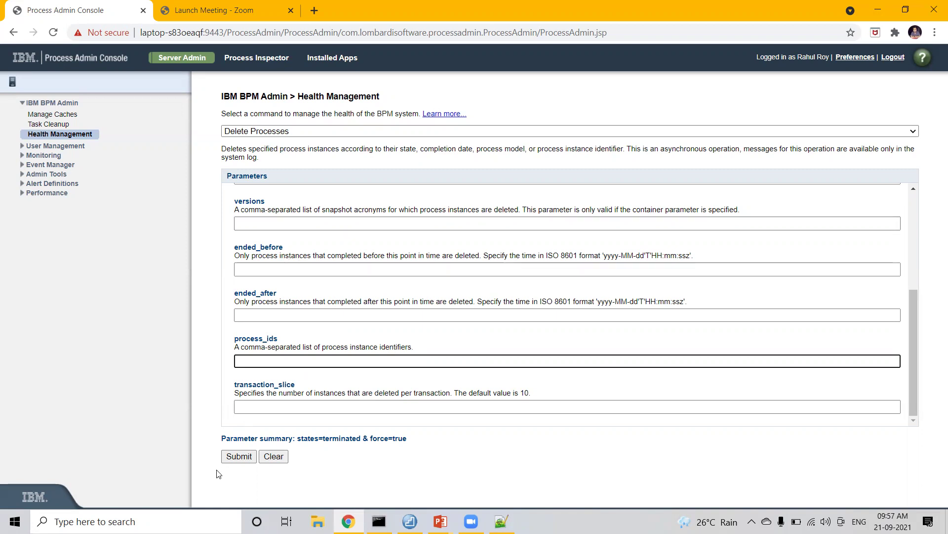
pyautogui.scroll(1, 296, 301)
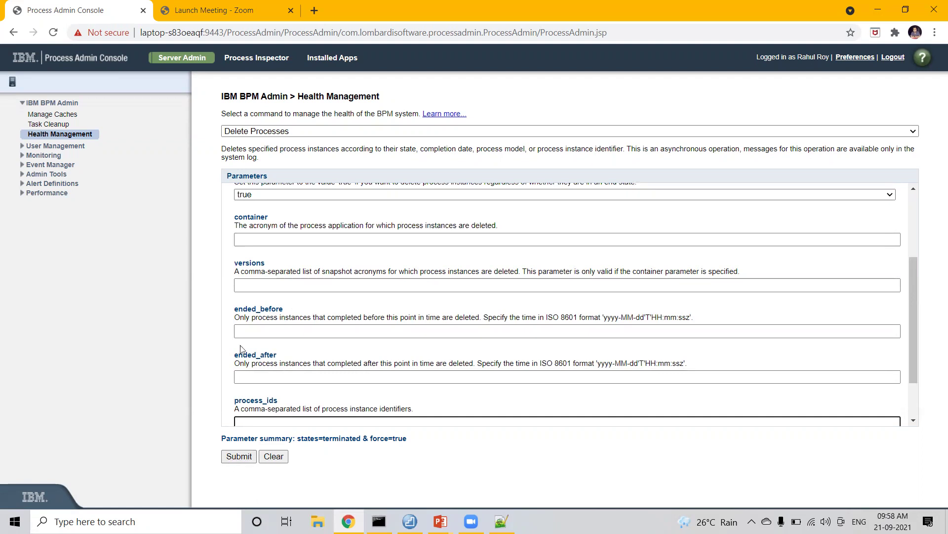
pyautogui.scroll(-1, 335, 303)
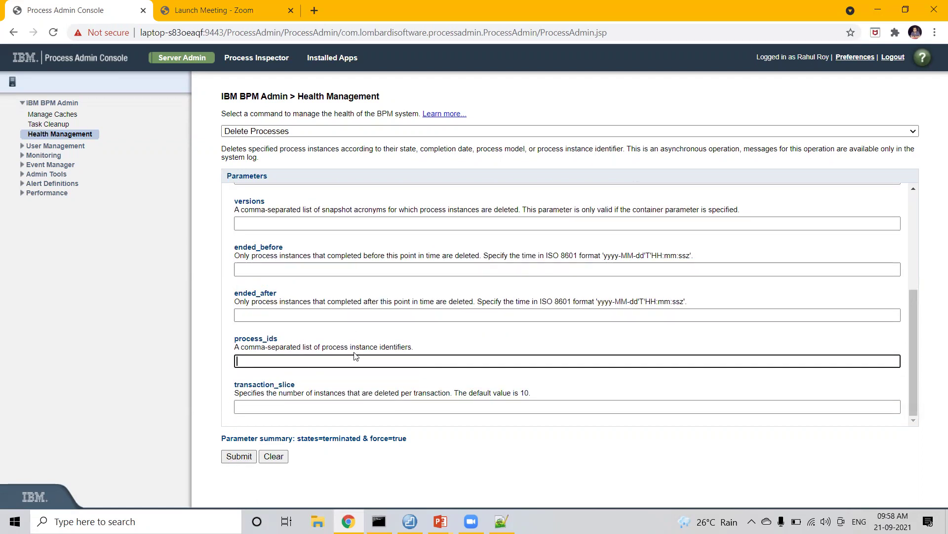
# Highlight the transaction_slice parameter and set it to 20 instances per transaction.
pyautogui.click(329, 389)
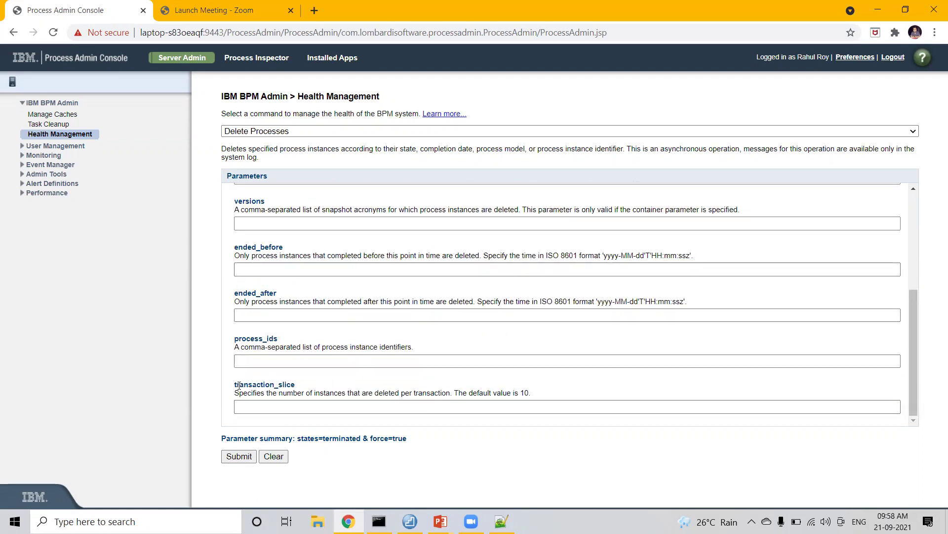
pyautogui.moveTo(234, 385); pyautogui.dragTo(309, 389)
pyautogui.click(309, 389)
pyautogui.click(302, 406)
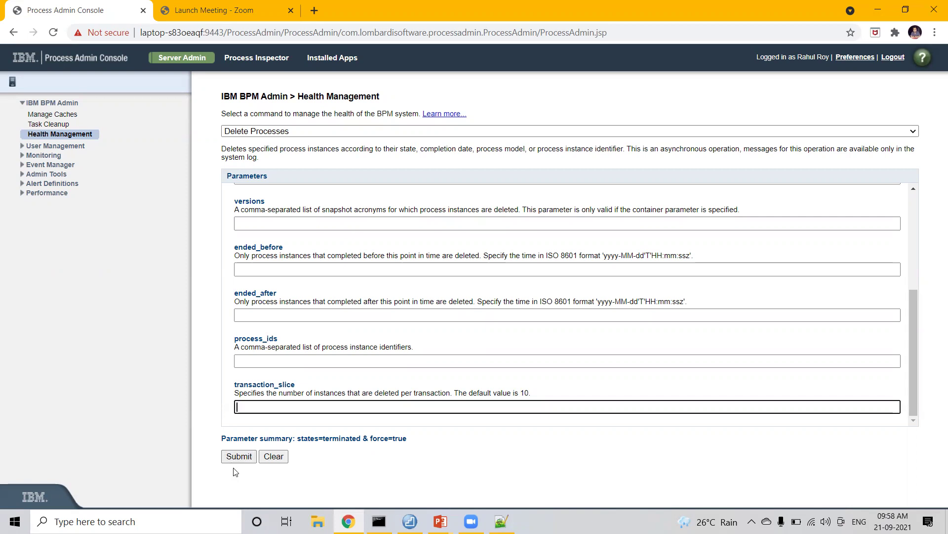
pyautogui.write('20')
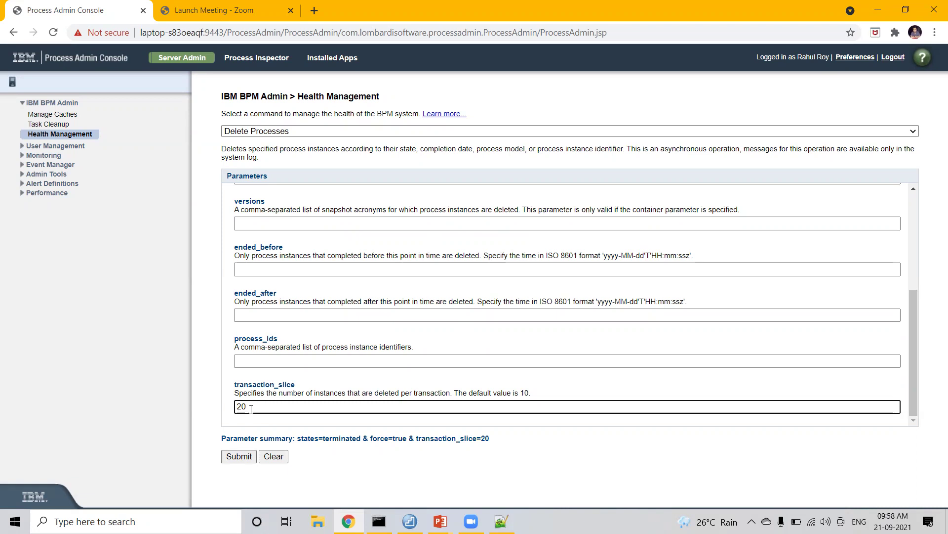
# Replace the transaction_slice value with 50, and clear the parameter again.
pyautogui.press('BackSpace')
pyautogui.press('BackSpace')
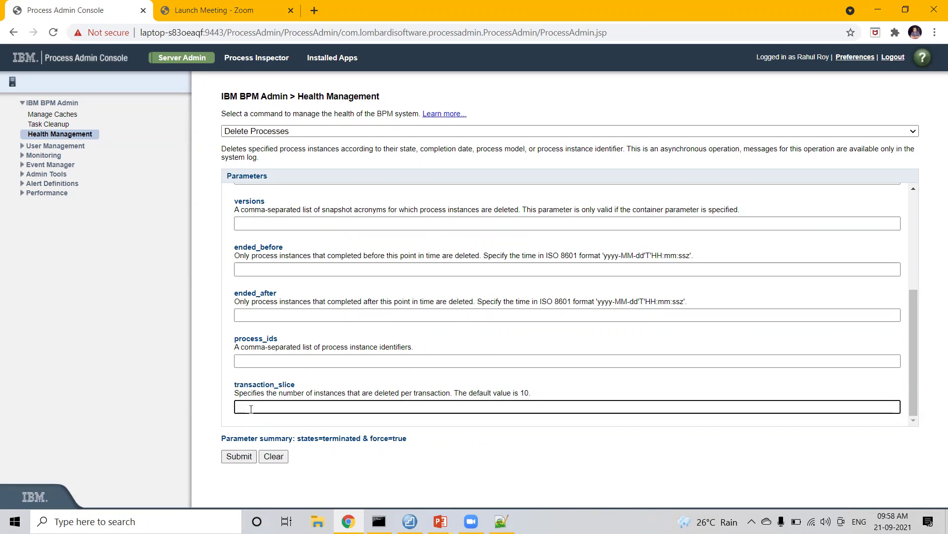
pyautogui.write('50')
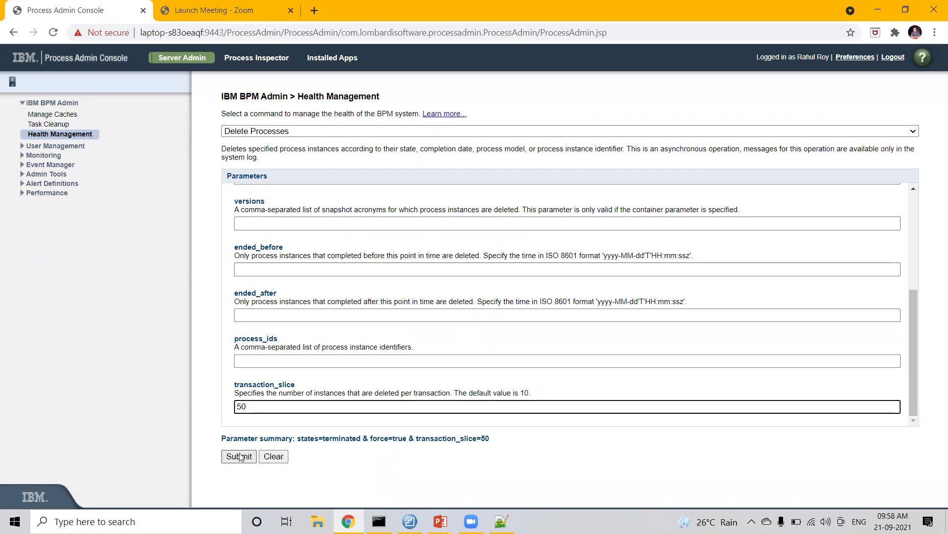
pyautogui.moveTo(256, 408); pyautogui.dragTo(225, 409)
pyautogui.press('BackSpace')
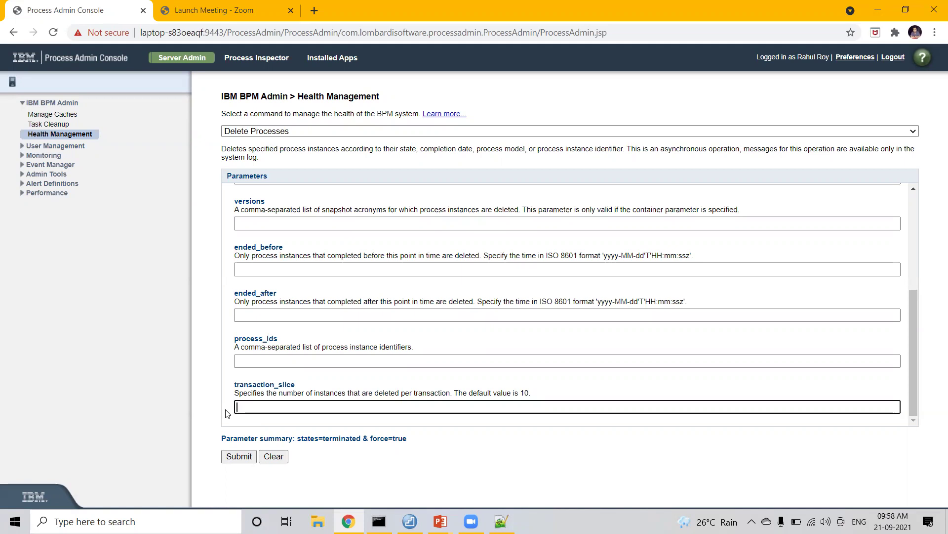
# Set the transaction_slice parameter of Delete Processes to 400 instances per transaction.
pyautogui.write('400')
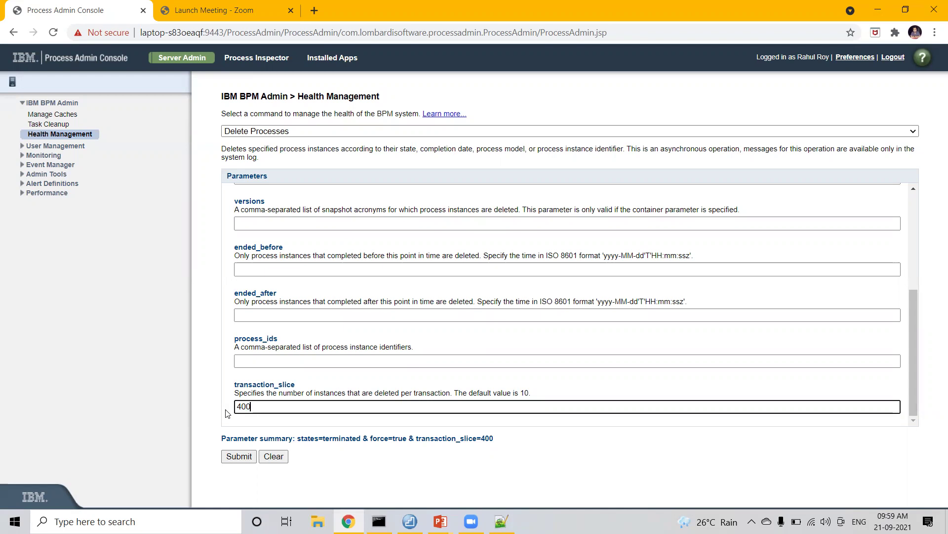
# Choose the Count Processes command and review its parameters, from states and containers through search_term and process_ids.
pyautogui.click(265, 131)
pyautogui.click(247, 202)
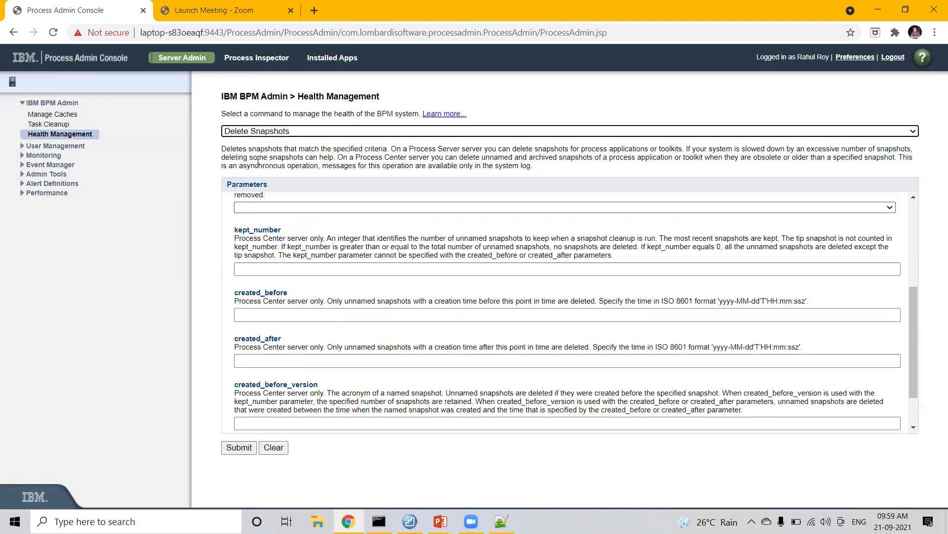
pyautogui.click(254, 131)
pyautogui.click(252, 183)
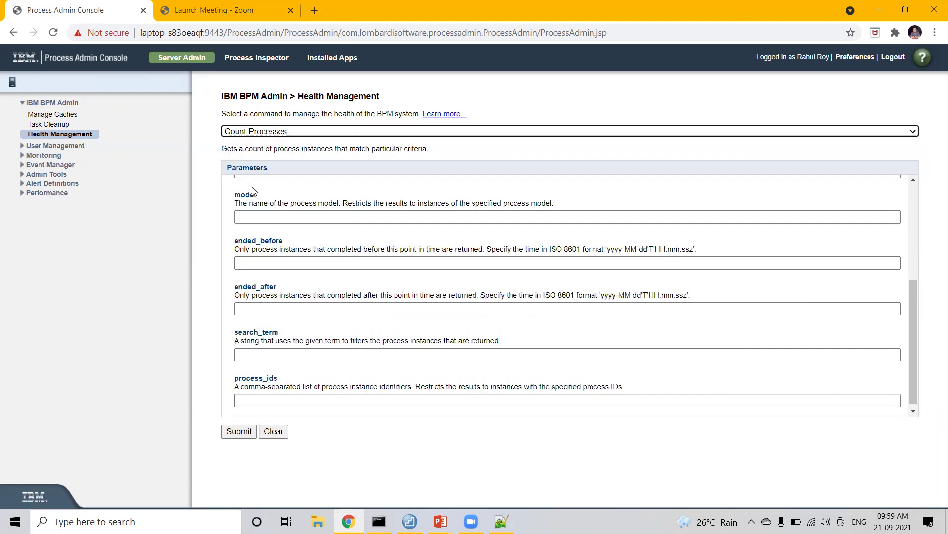
pyautogui.scroll(2, 347, 309)
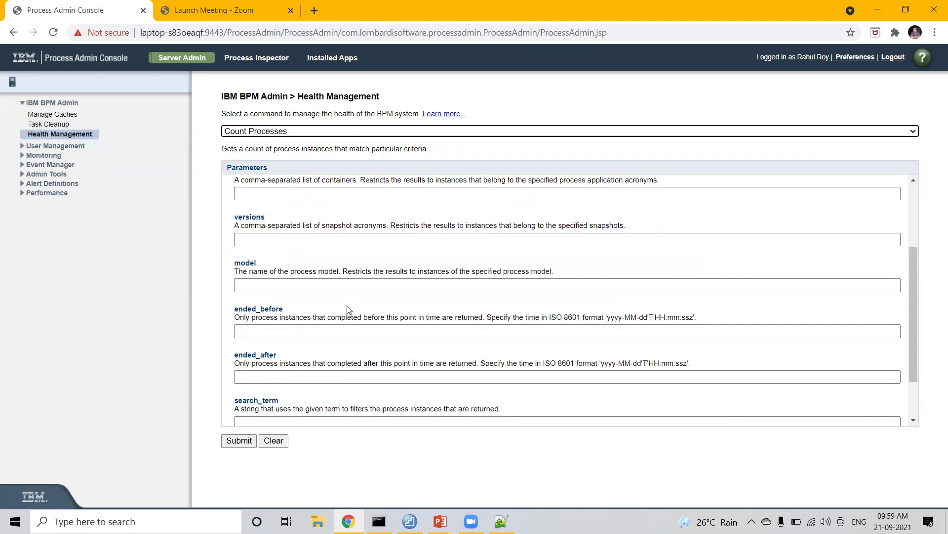
pyautogui.scroll(3, 347, 309)
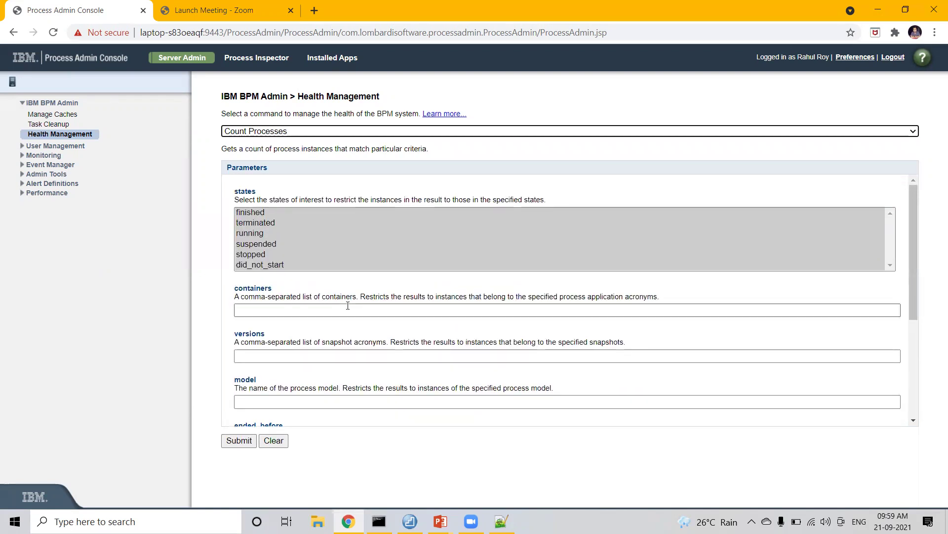
pyautogui.click(208, 181)
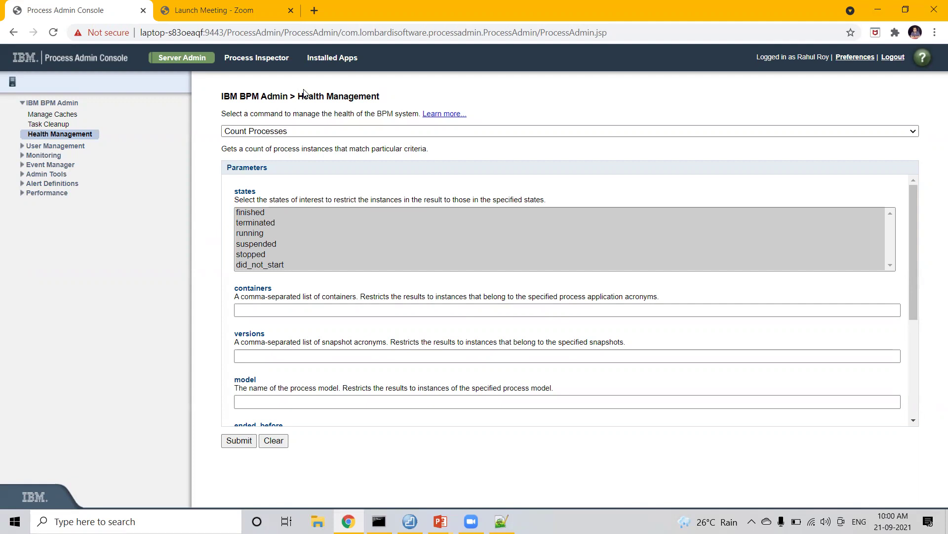
pyautogui.click(316, 401)
pyautogui.scroll(-3, 252, 392)
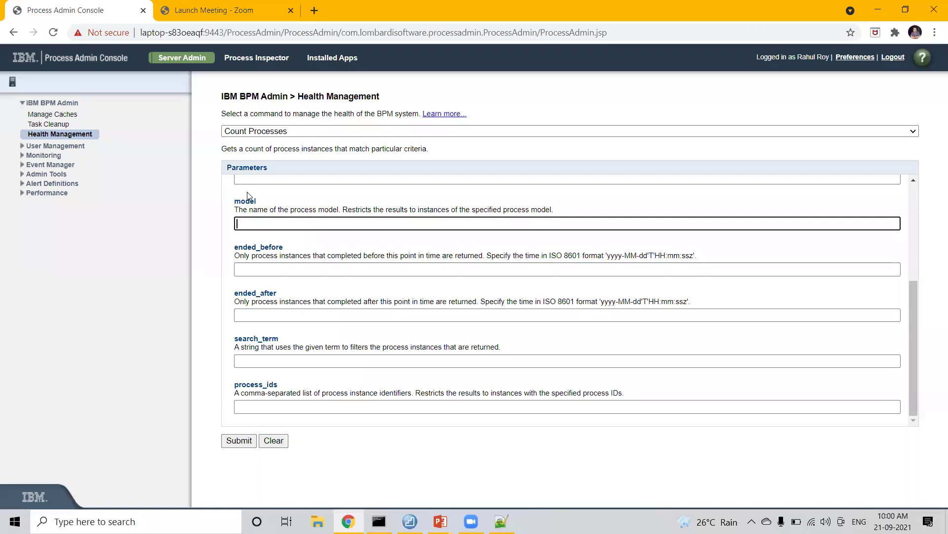
# Switch the health management command back to Delete Processes and set transaction_slice to 20.
pyautogui.click(268, 134)
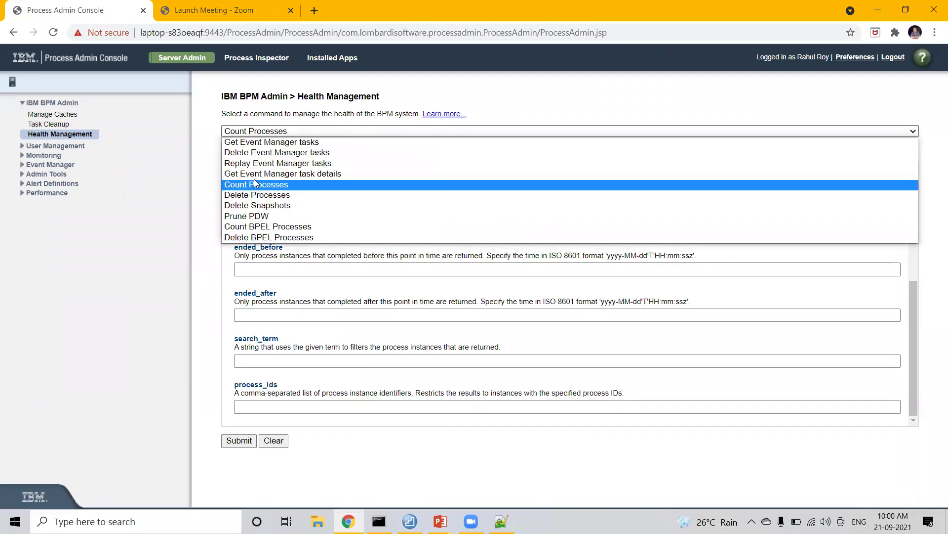
pyautogui.press('Return')
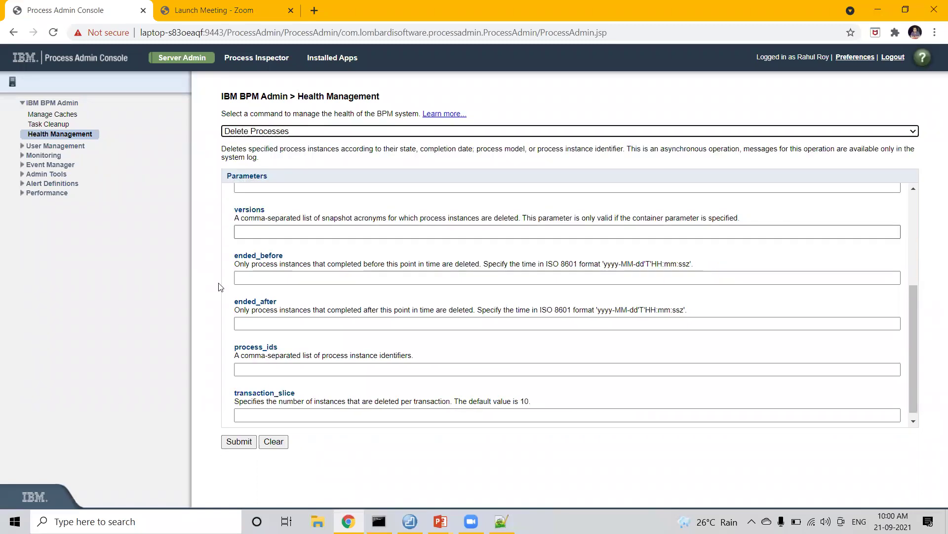
pyautogui.click(287, 407)
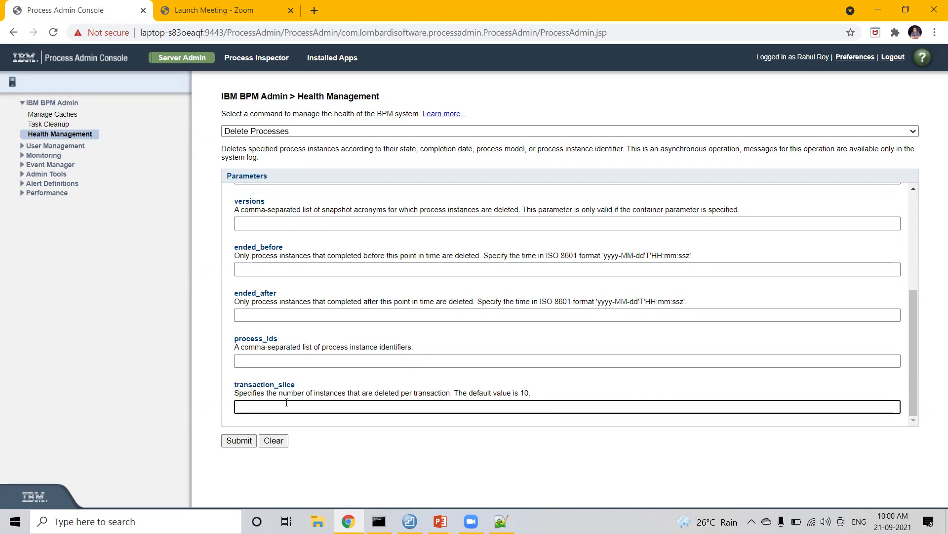
pyautogui.write('20')
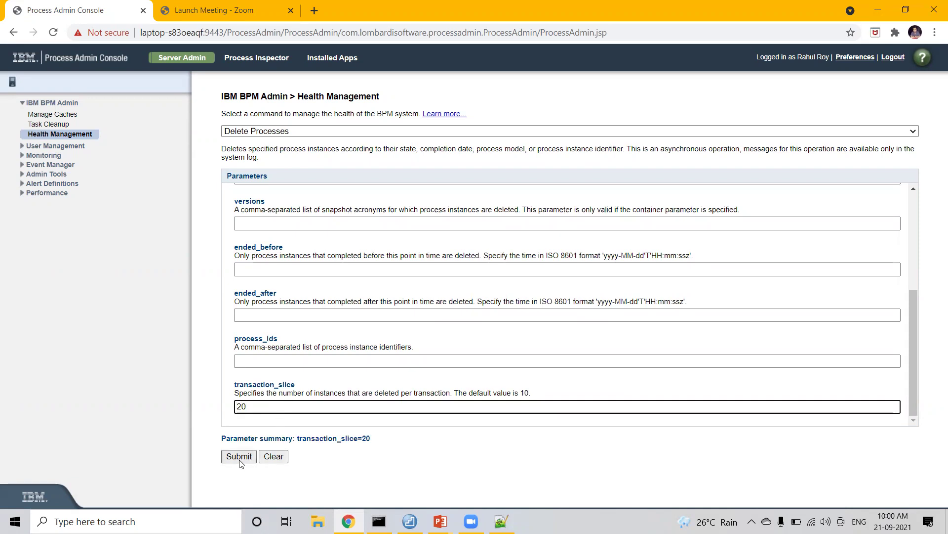
# Replace the transaction_slice value with 40 and highlight the description of instances deleted per transaction.
pyautogui.moveTo(241, 407); pyautogui.dragTo(229, 411)
pyautogui.moveTo(254, 407); pyautogui.dragTo(230, 408)
pyautogui.write('40')
pyautogui.moveTo(234, 393); pyautogui.dragTo(447, 394)
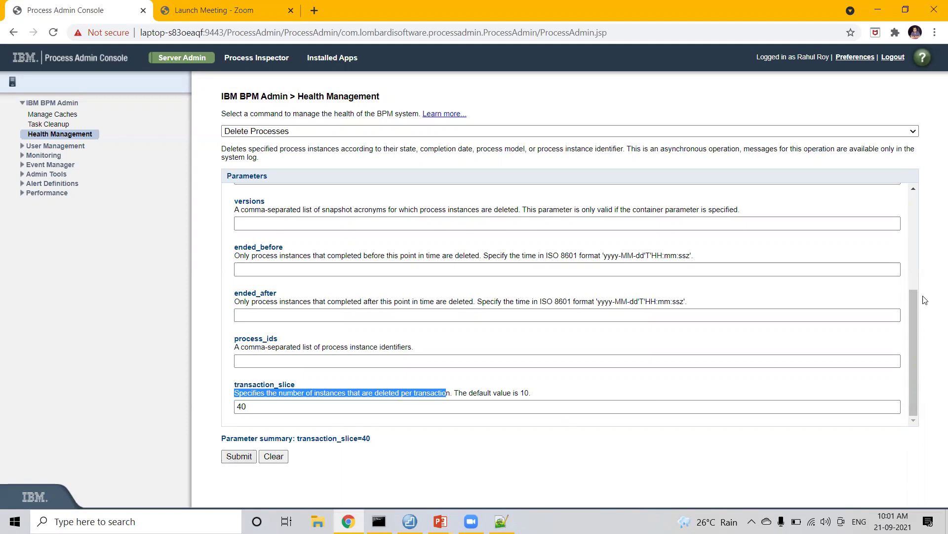
# Review the Delete Processes states and force parameters, and continue to the container, versions and completion time filters.
pyautogui.scroll(4, 911, 307)
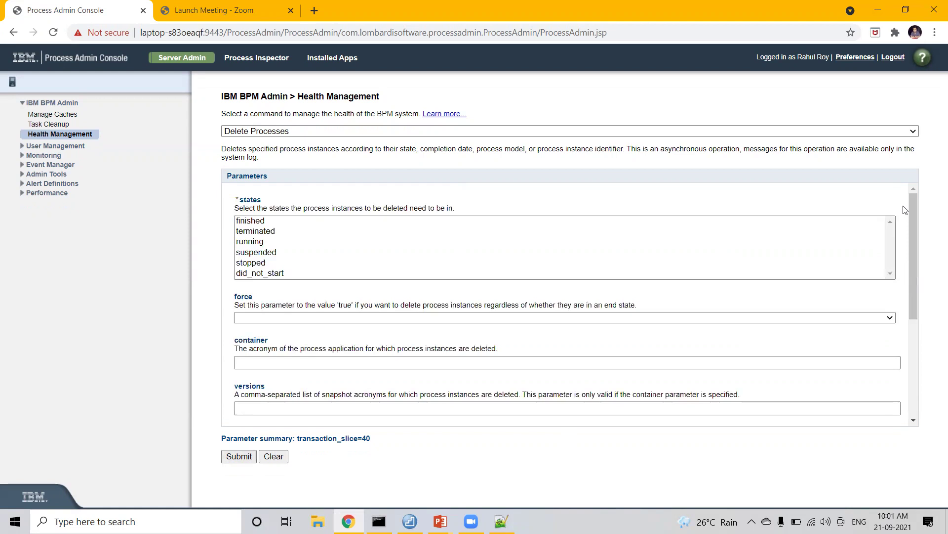
pyautogui.moveTo(262, 199); pyautogui.dragTo(240, 197)
pyautogui.moveTo(235, 202); pyautogui.dragTo(240, 203)
pyautogui.click(280, 204)
pyautogui.moveTo(249, 296); pyautogui.dragTo(235, 296)
pyautogui.click(329, 305)
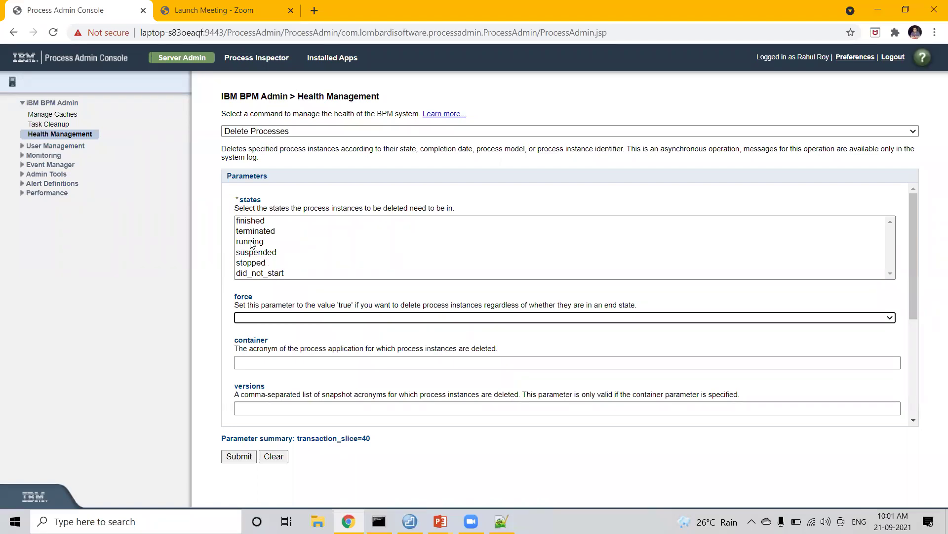
pyautogui.click(286, 298)
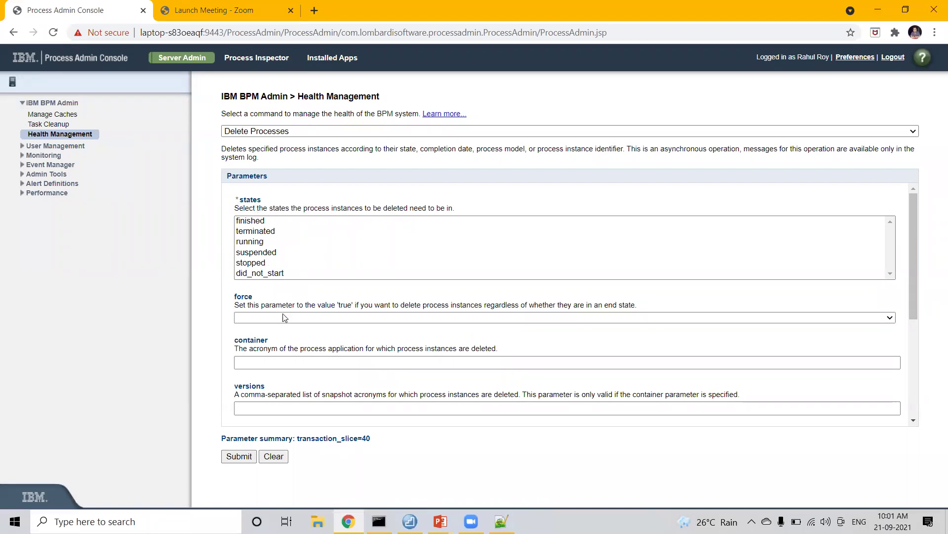
pyautogui.scroll(-3, 285, 380)
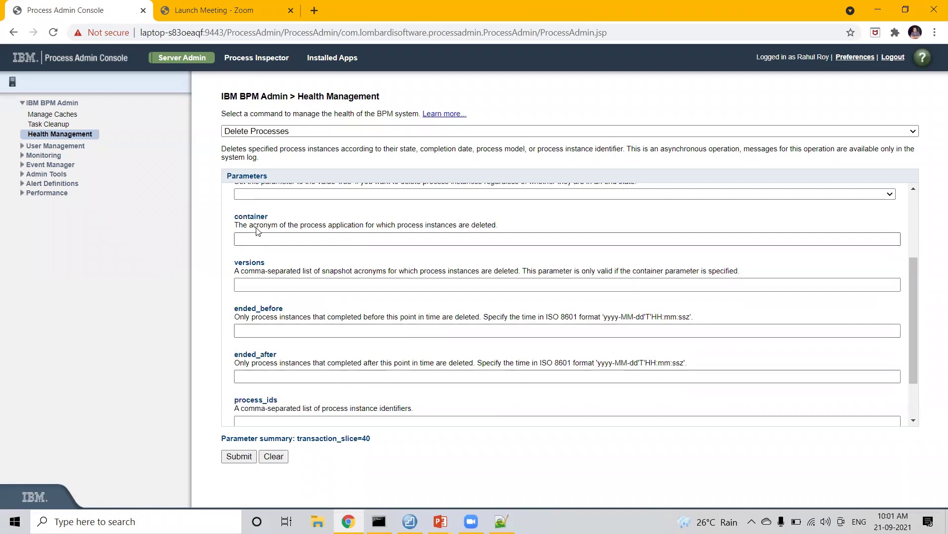